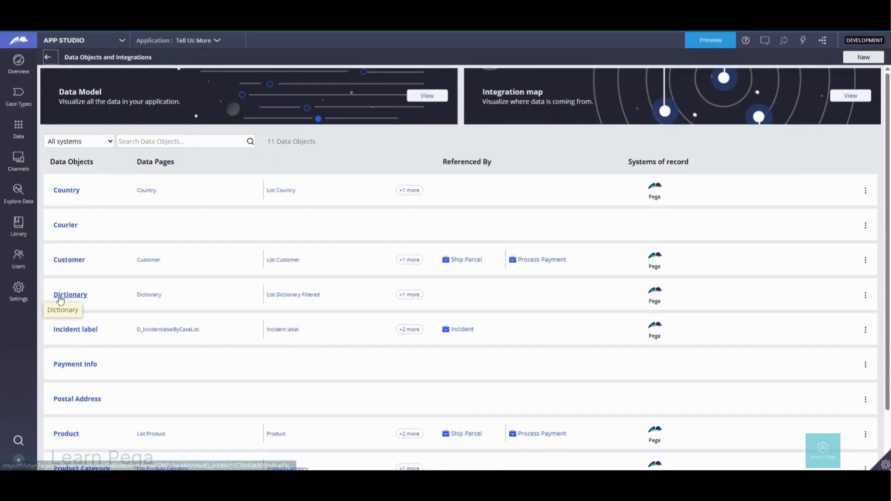
- Examine the Dictionary data object's records and its data pages
click(77, 297)
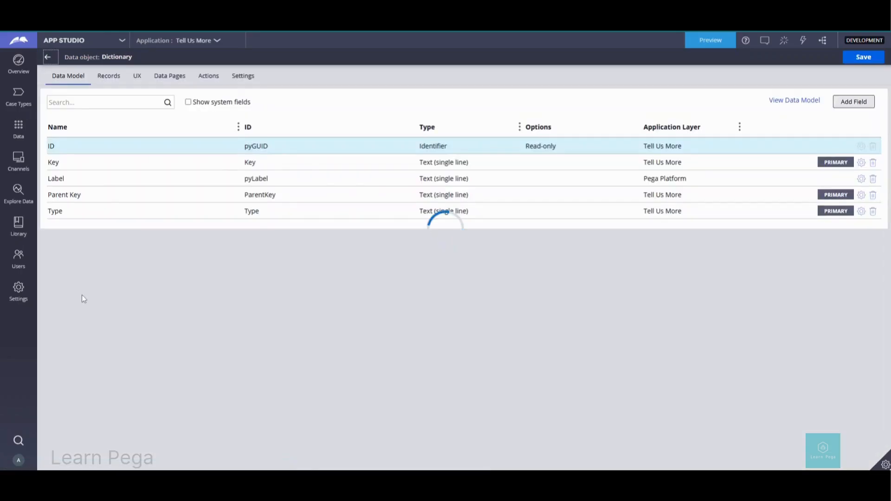
click(103, 80)
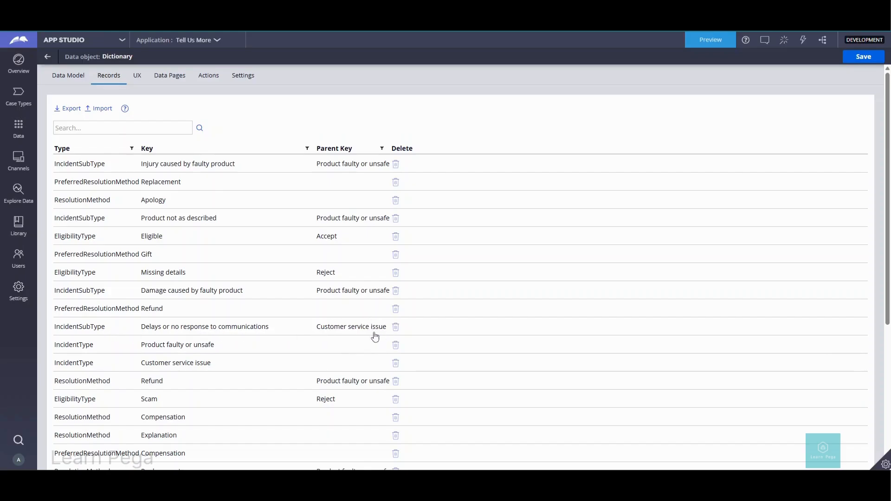
scroll(77, 450, down, 5)
click(77, 448)
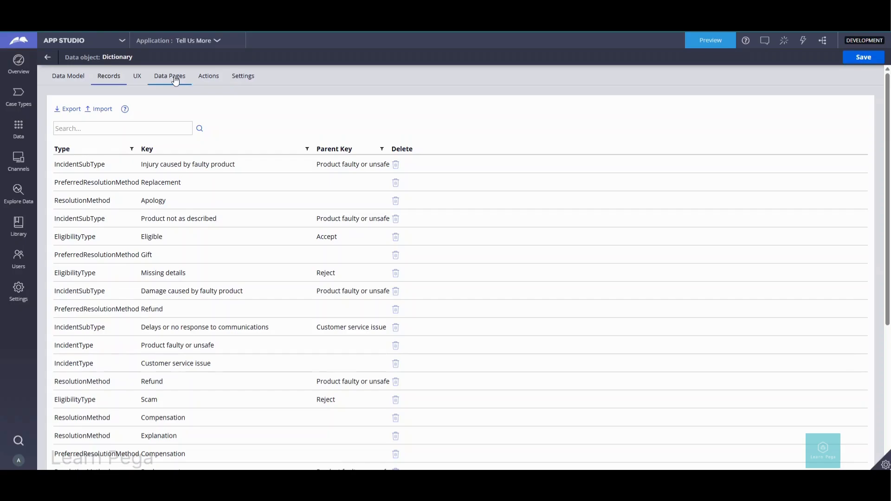
click(176, 78)
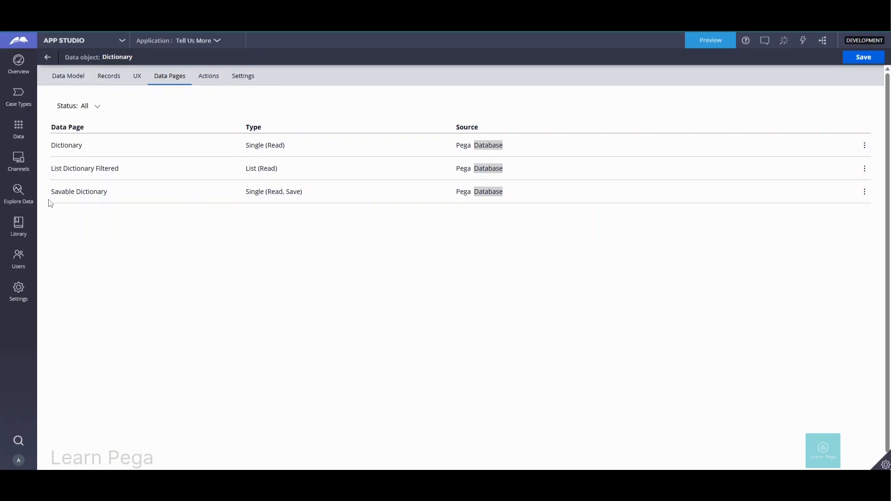
- Open the data model of the Incident case type
click(21, 99)
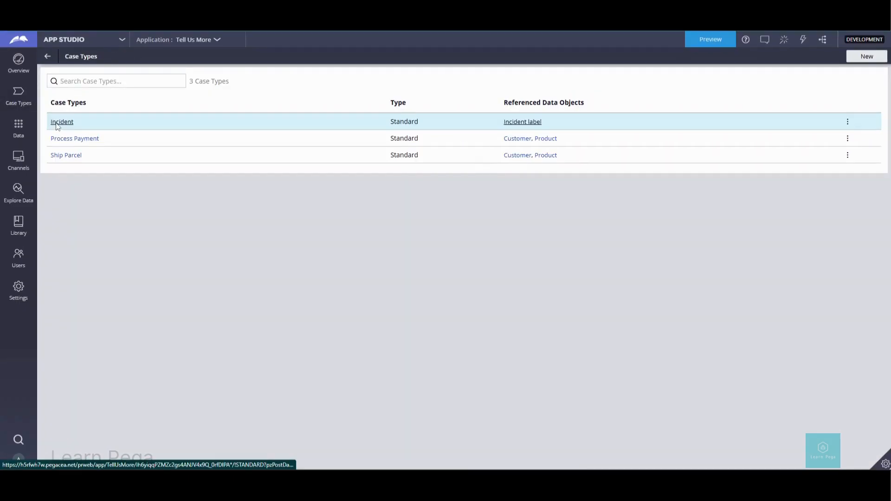
click(56, 122)
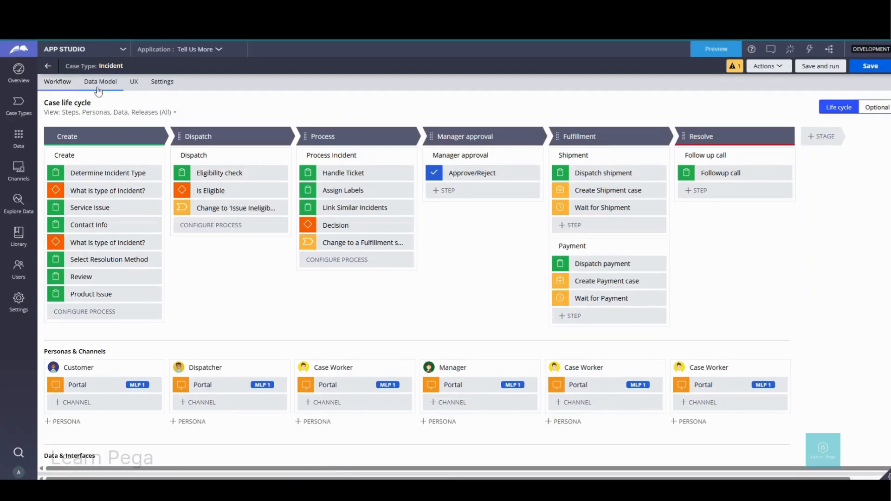
click(99, 86)
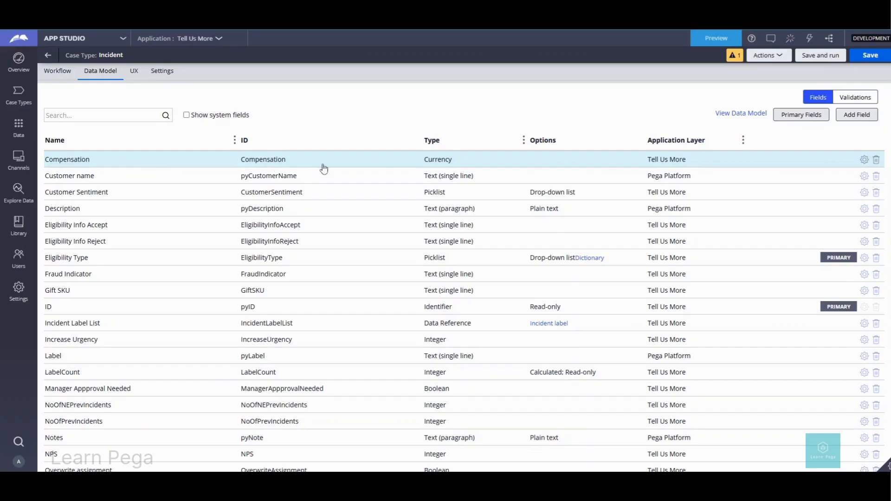
- Start a new field named "Incident type" in the Incident data model, with type Picklist displayed as a drop-down list
click(856, 116)
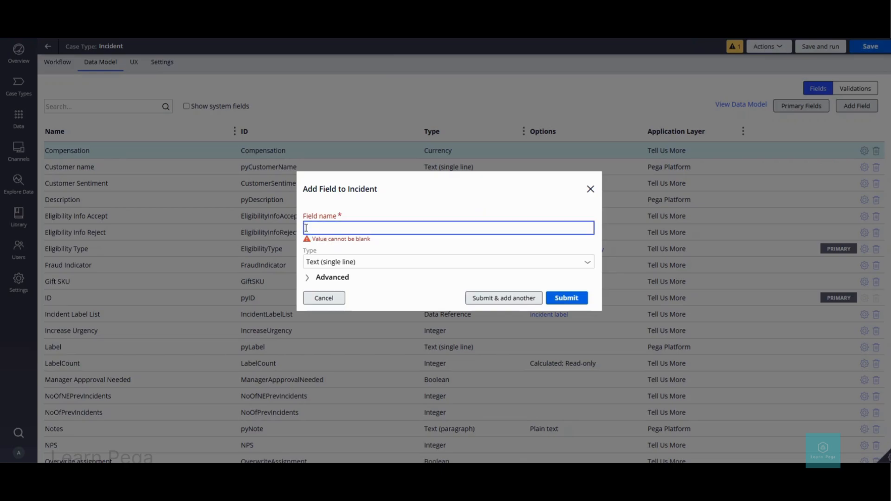
text(Incident type)
click(369, 247)
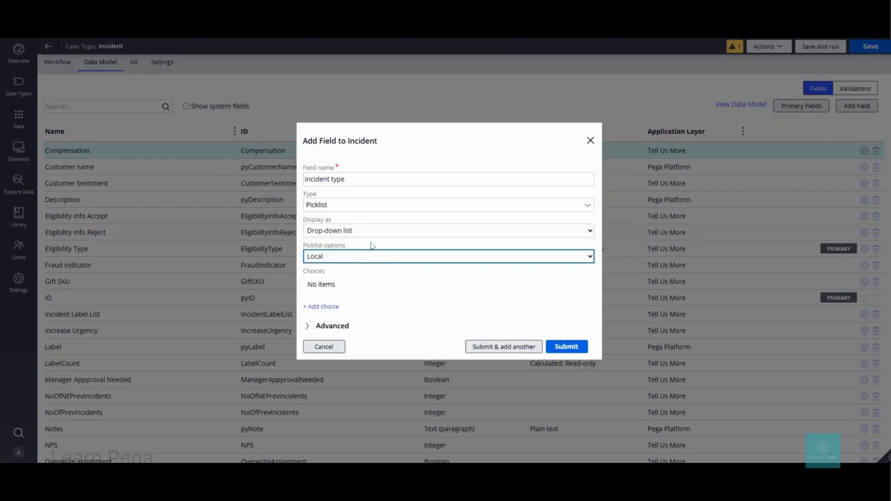
click(371, 244)
click(363, 183)
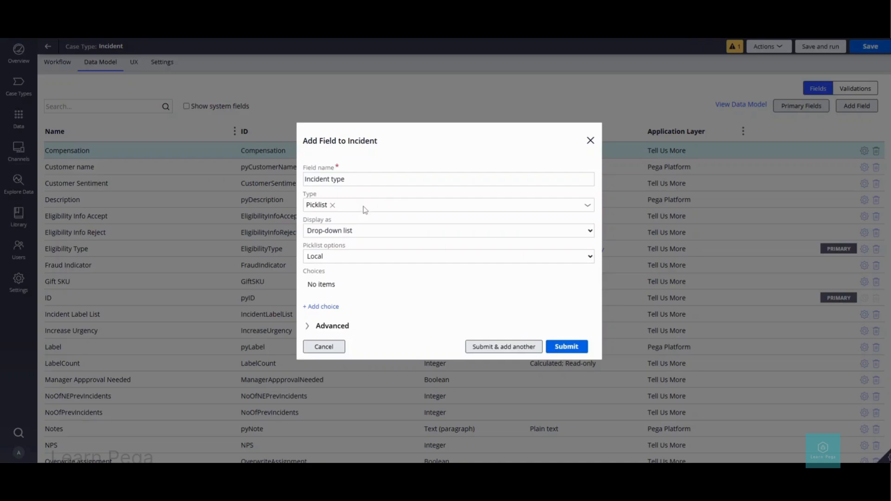
click(338, 235)
click(346, 262)
- Source the Incident type picklist options from the Dictionary data page List Dictionary Filtered
click(590, 257)
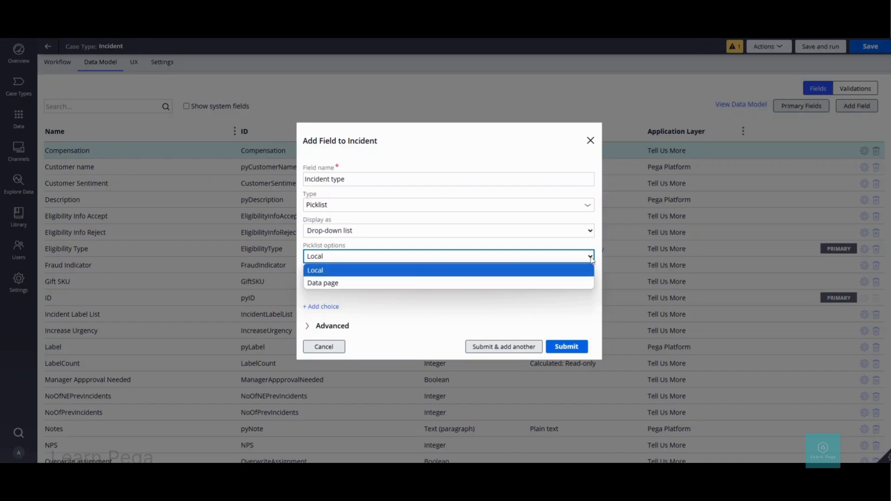
click(372, 283)
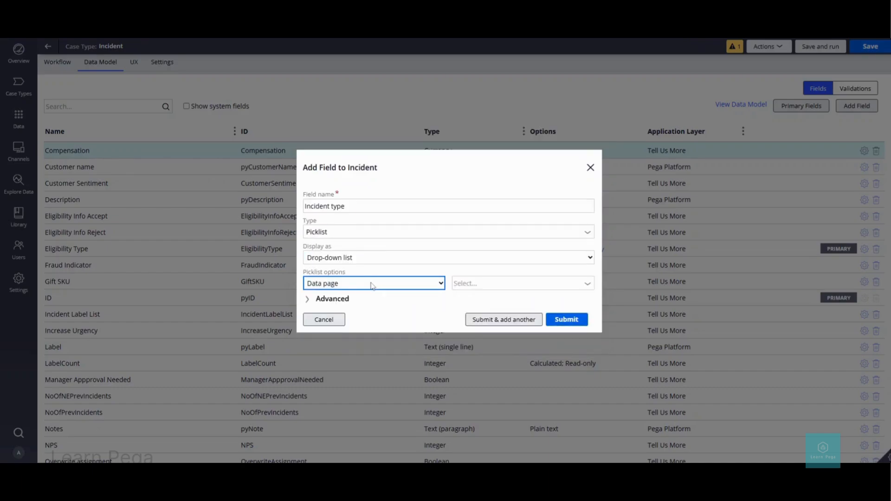
click(587, 285)
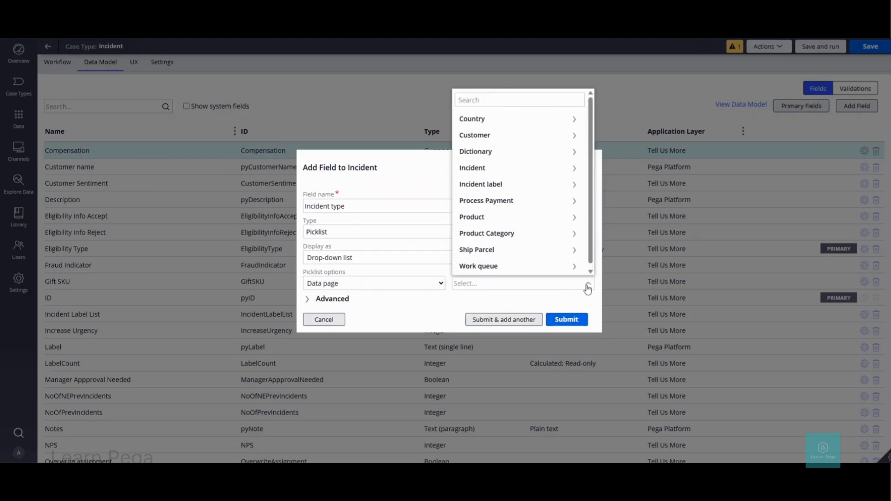
click(575, 152)
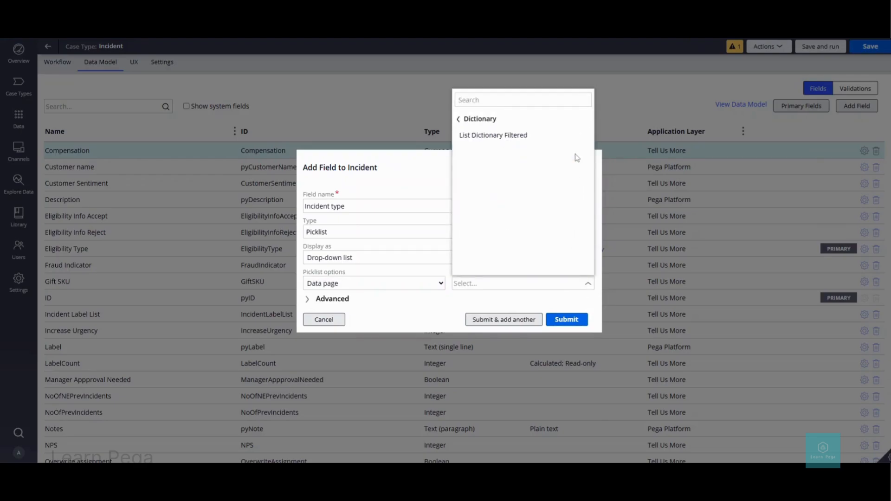
click(483, 137)
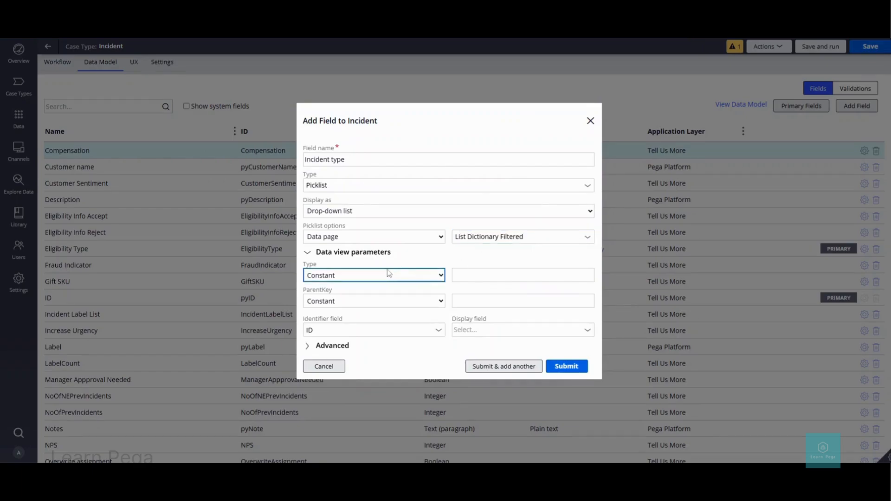
- Set the Type parameter to the constant IncidentType, use Key as identifier and display field, and submit the field to add another
click(458, 274)
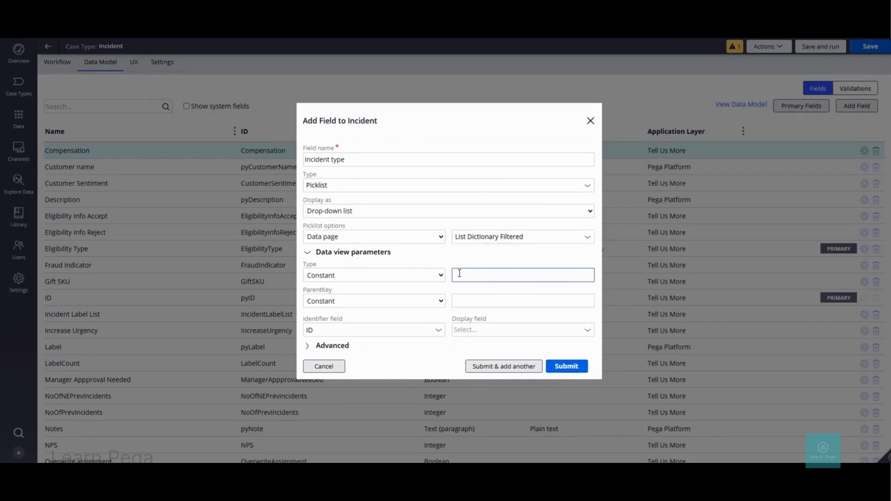
text(IncidentType)
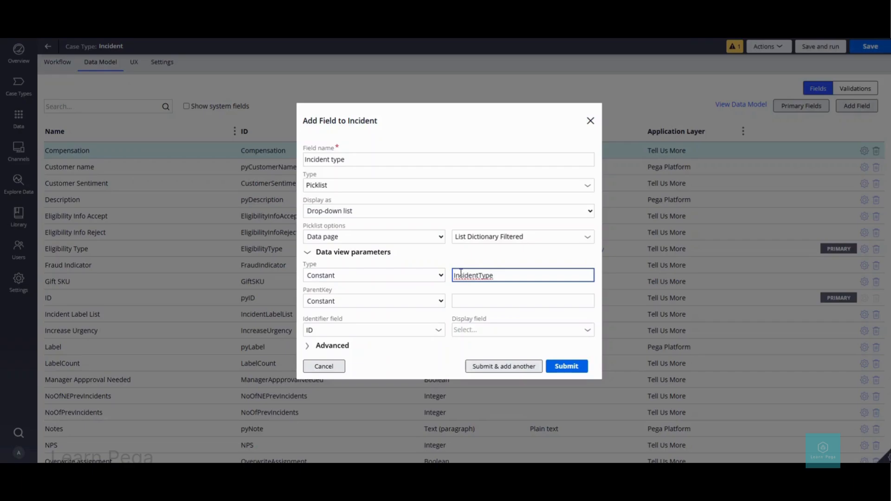
click(372, 330)
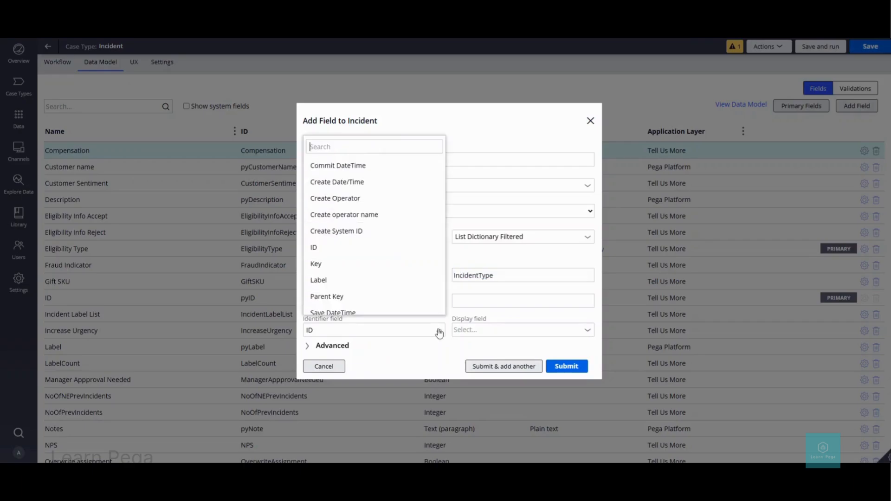
scroll(408, 314, down, 1)
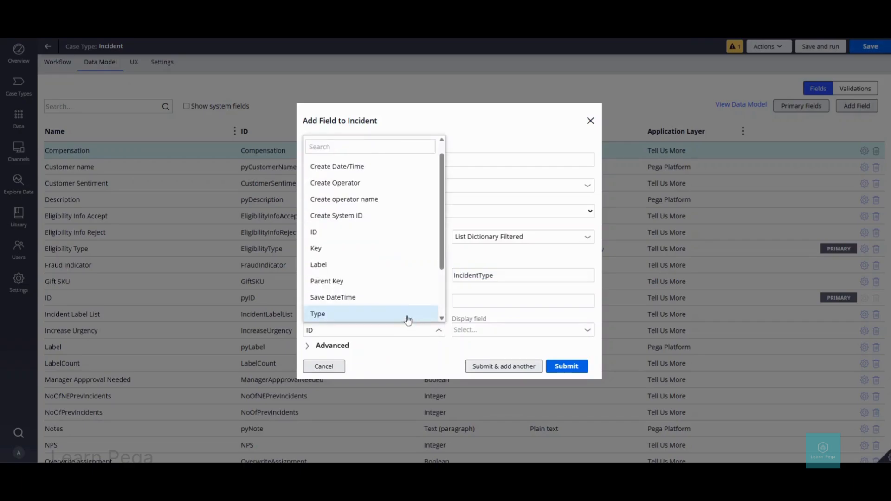
click(322, 255)
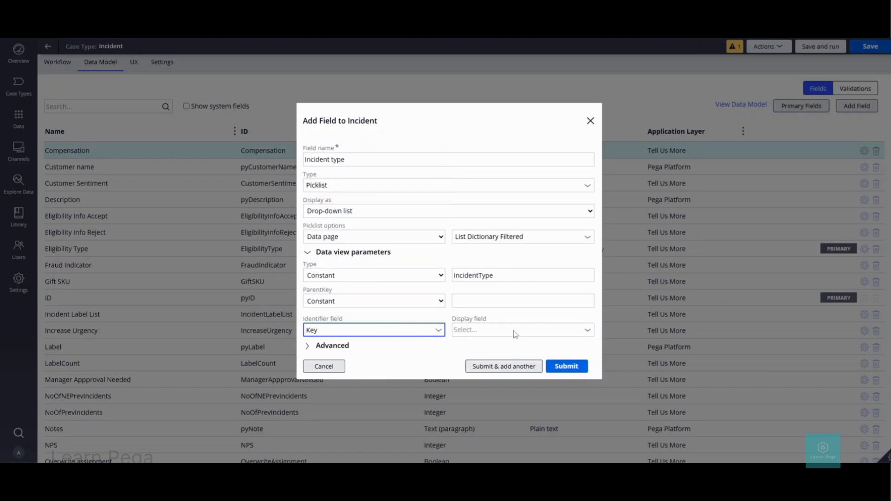
click(586, 335)
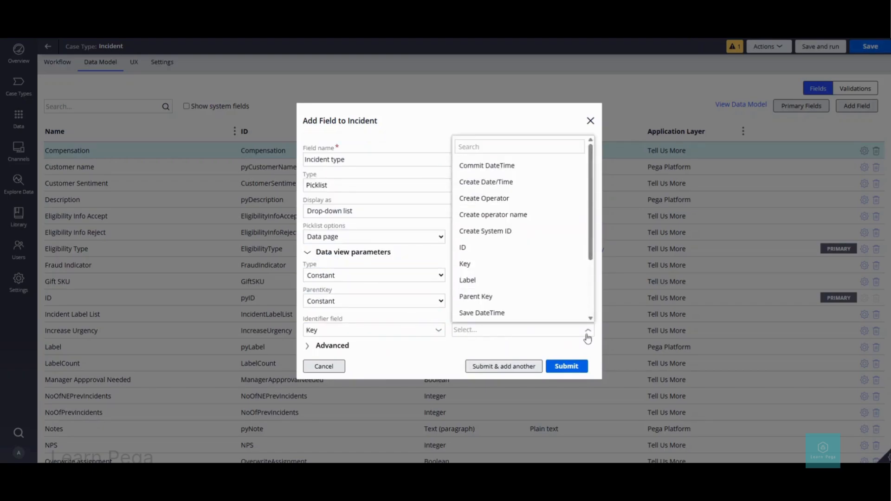
click(473, 268)
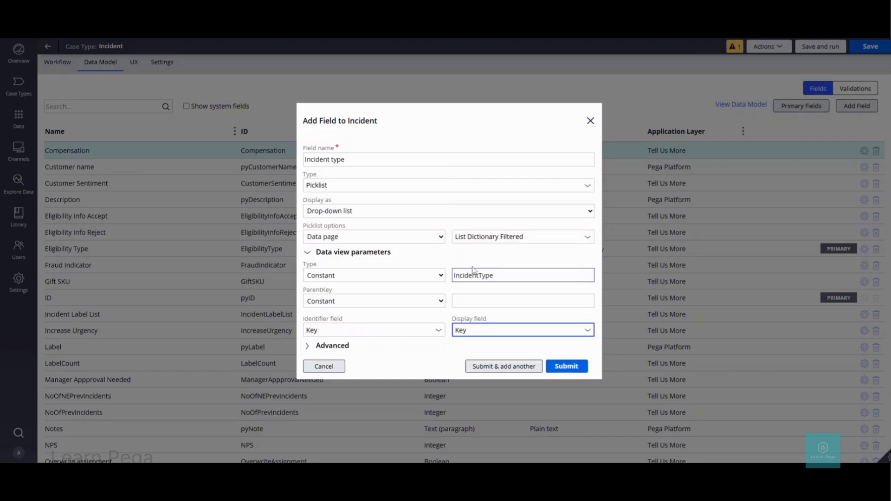
click(511, 368)
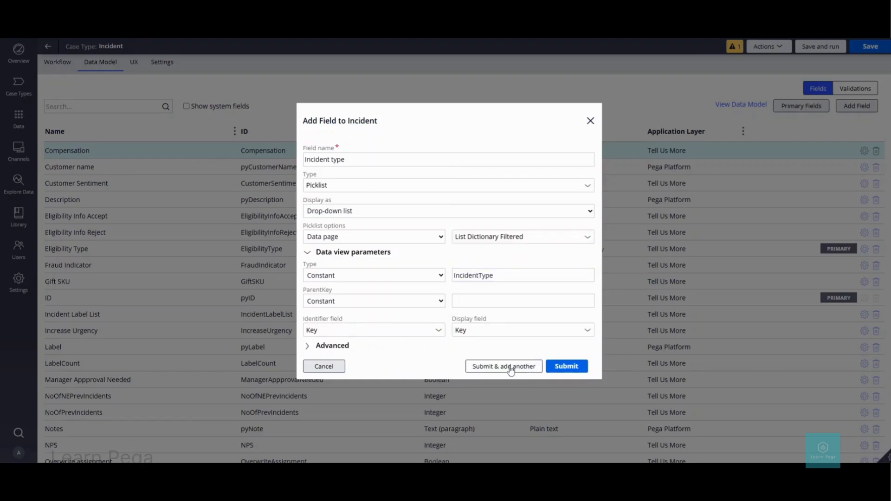
click(510, 368)
- Define a field named "Incident SubType" as a Picklist sourced from the Dictionary data page List Dictionary Filtered
text(Incident SubType)
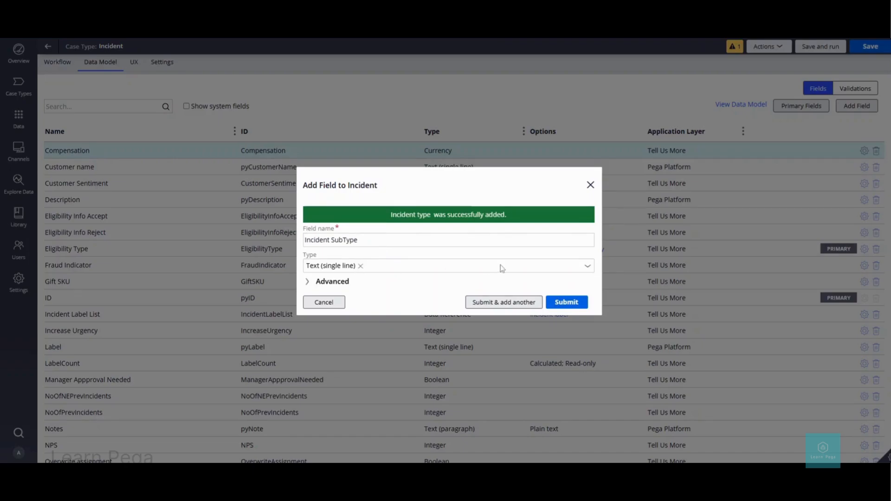
click(570, 271)
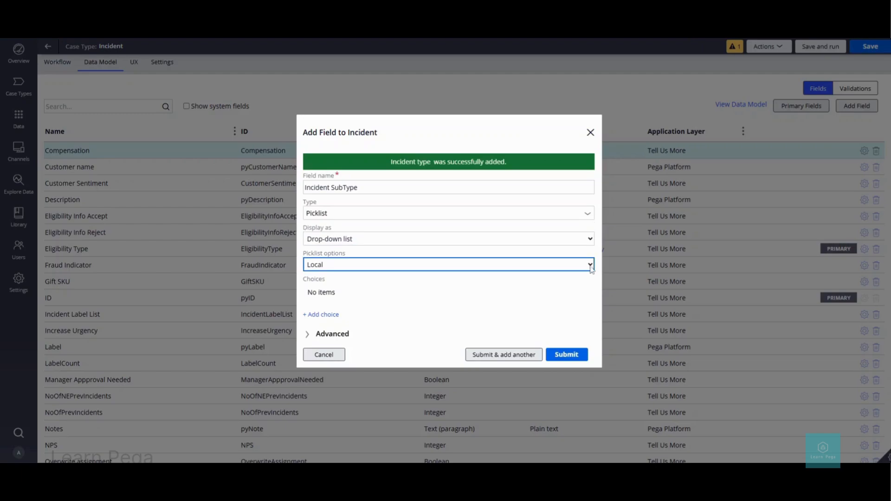
click(590, 265)
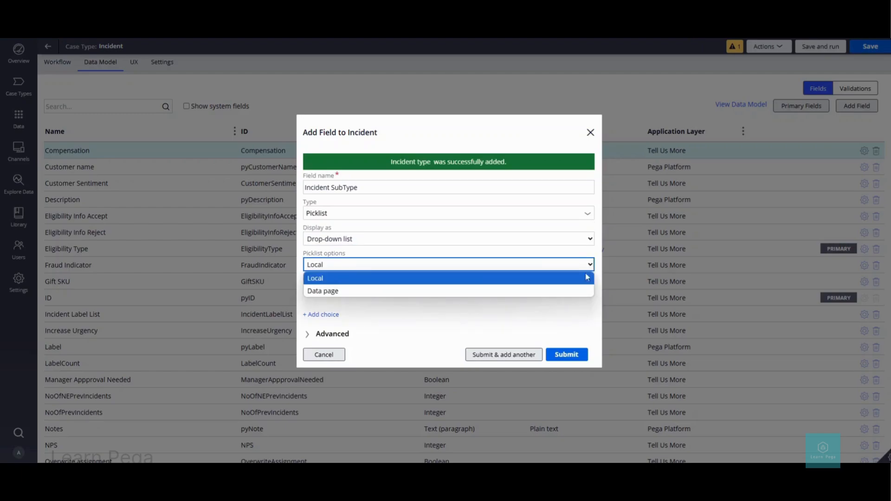
click(577, 291)
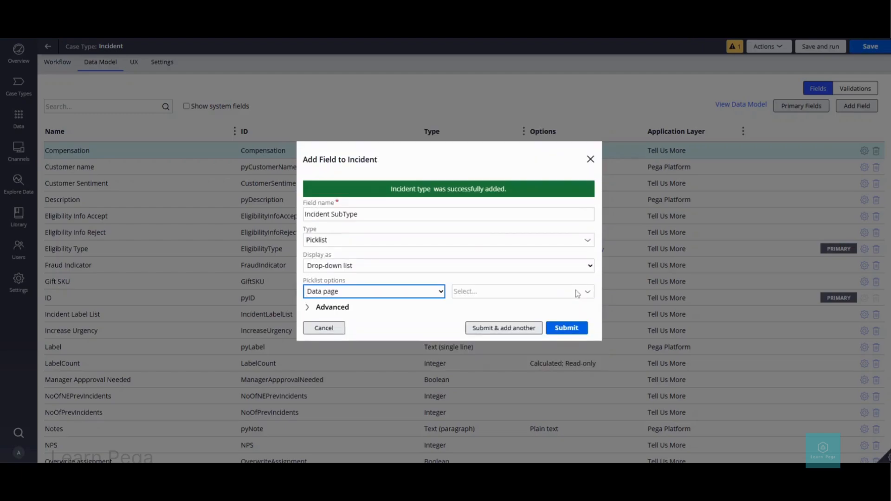
click(588, 294)
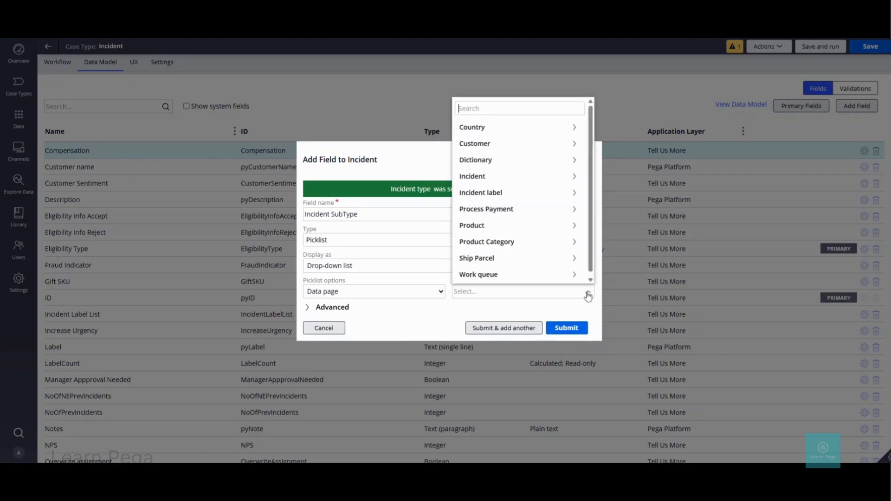
click(546, 169)
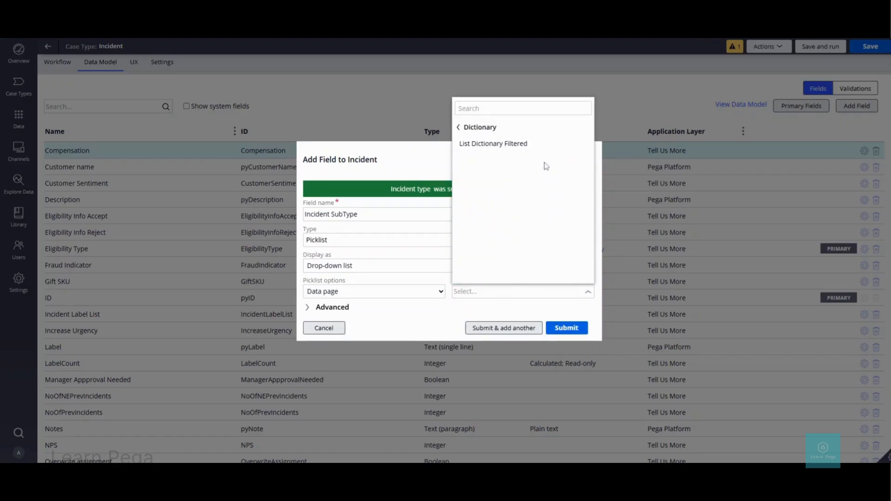
click(514, 146)
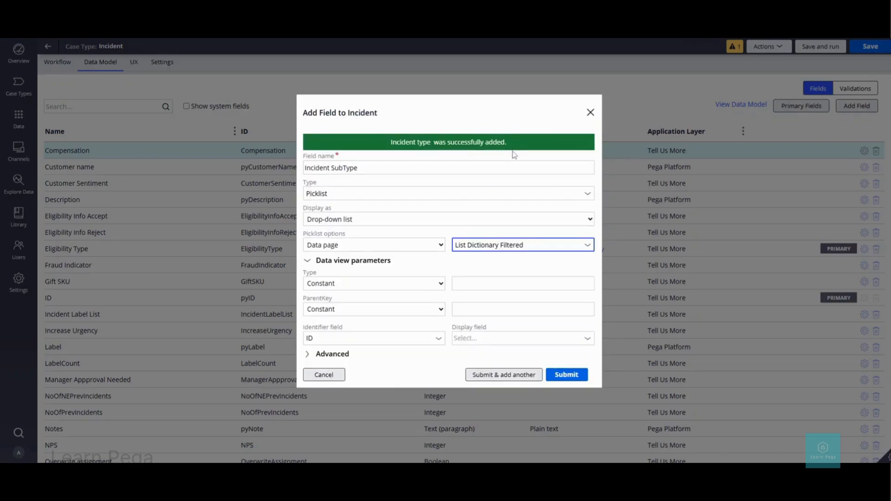
- Set the Incident SubType field's Type parameter to the constant IncidentSubType and its ParentKey parameter to the field Incident type
click(523, 284)
text(IncidentSubType)
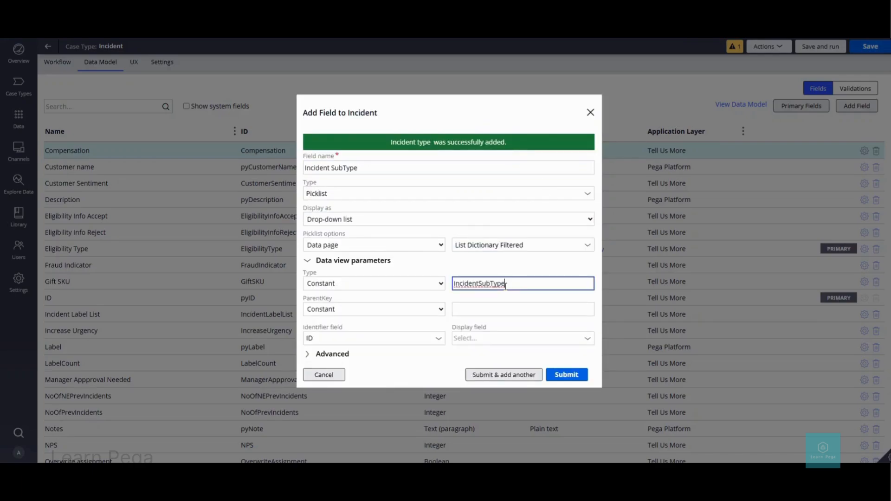
click(442, 310)
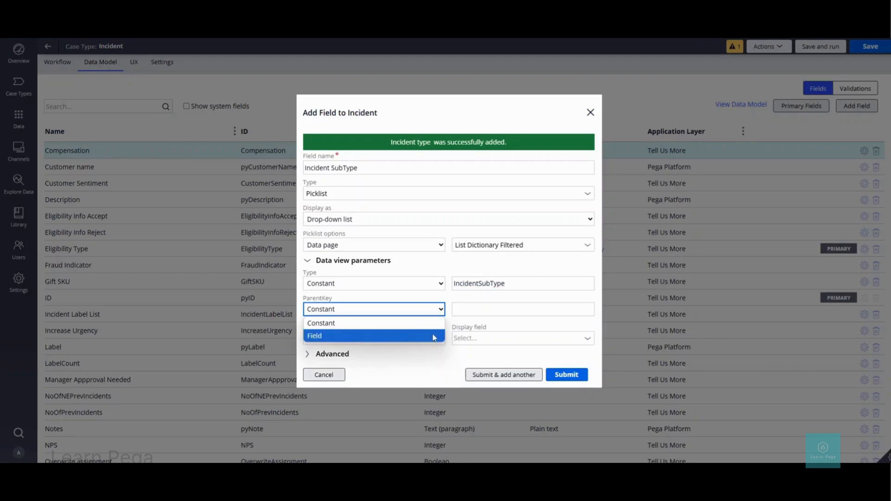
click(433, 340)
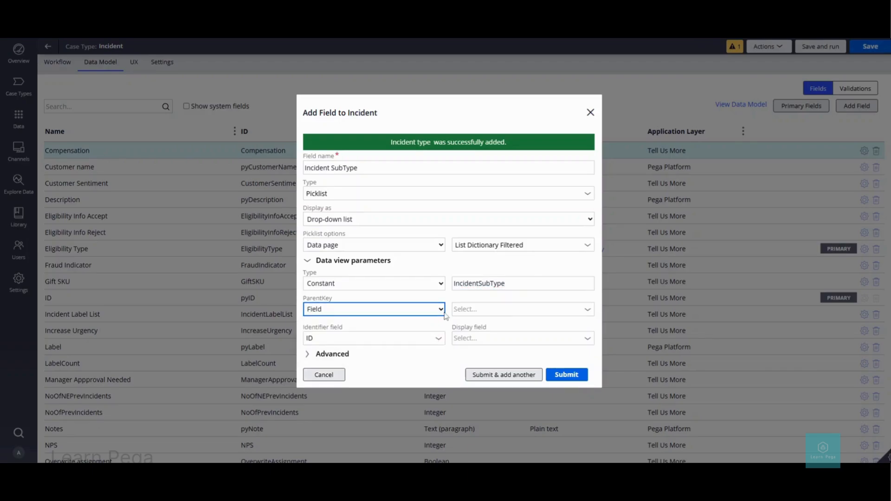
click(503, 311)
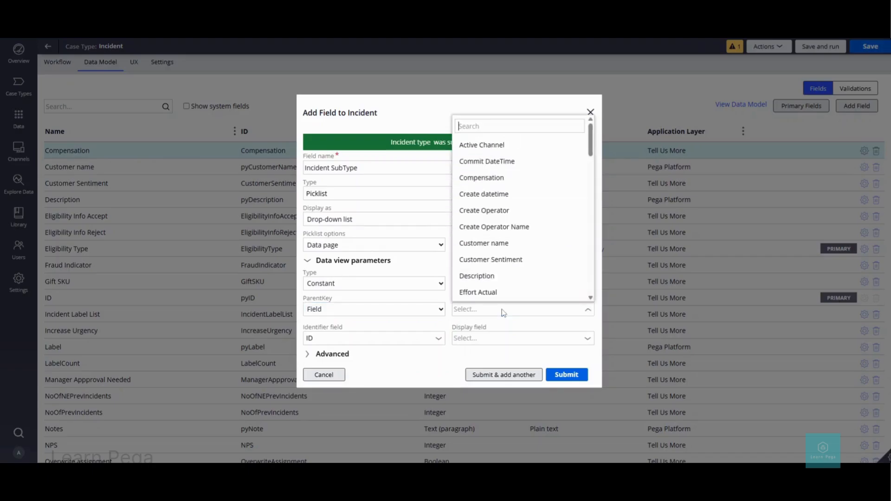
scroll(521, 224, down, 5)
click(521, 221)
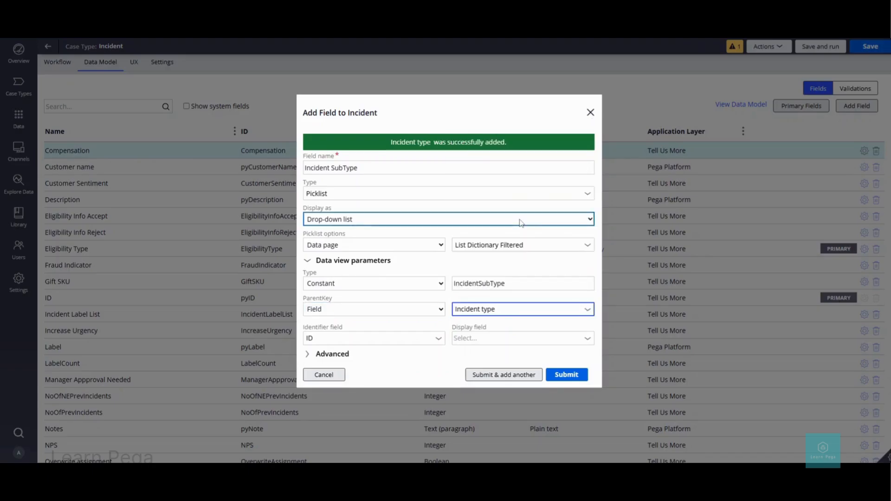
- Use Key as both identifier and display field for the Incident SubType picklist and submit the field
click(439, 344)
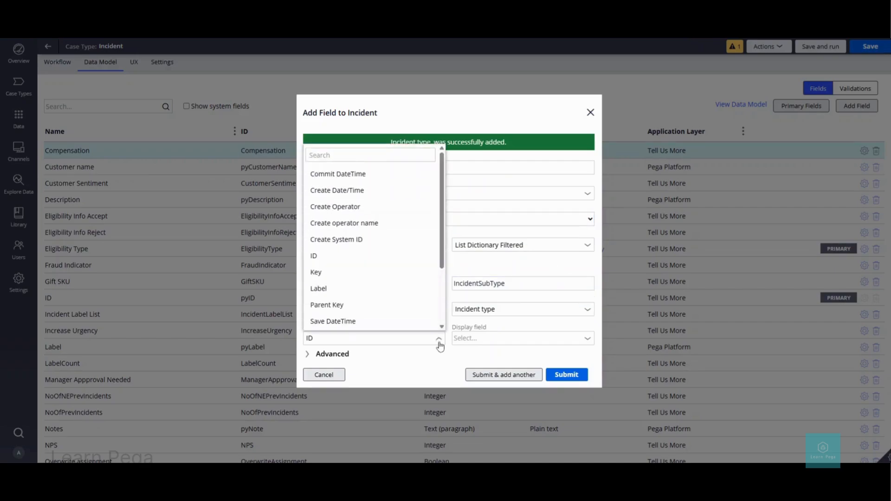
click(317, 261)
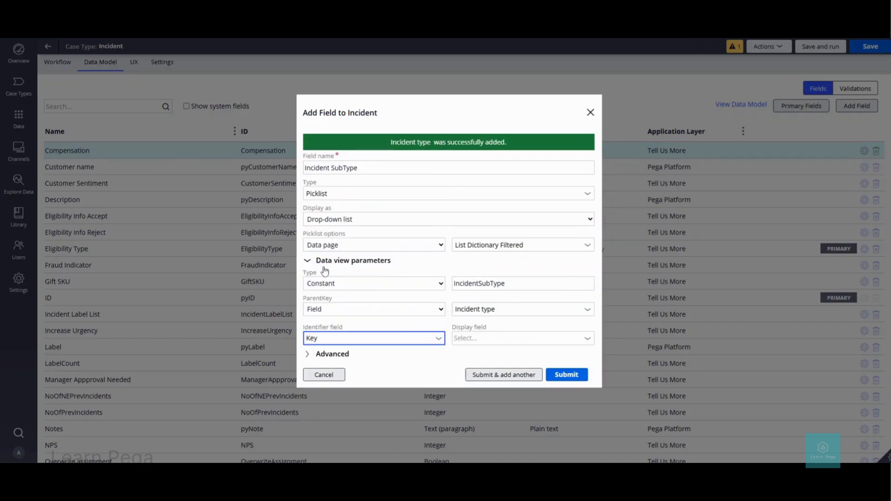
click(478, 344)
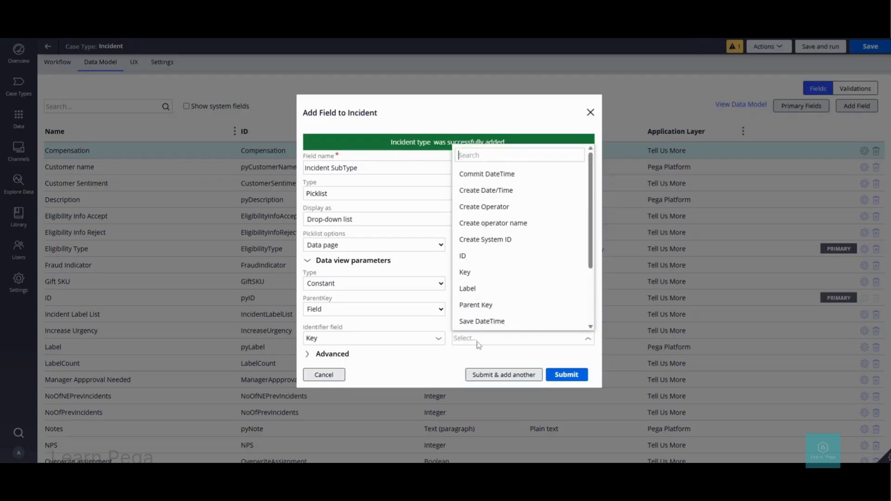
click(468, 261)
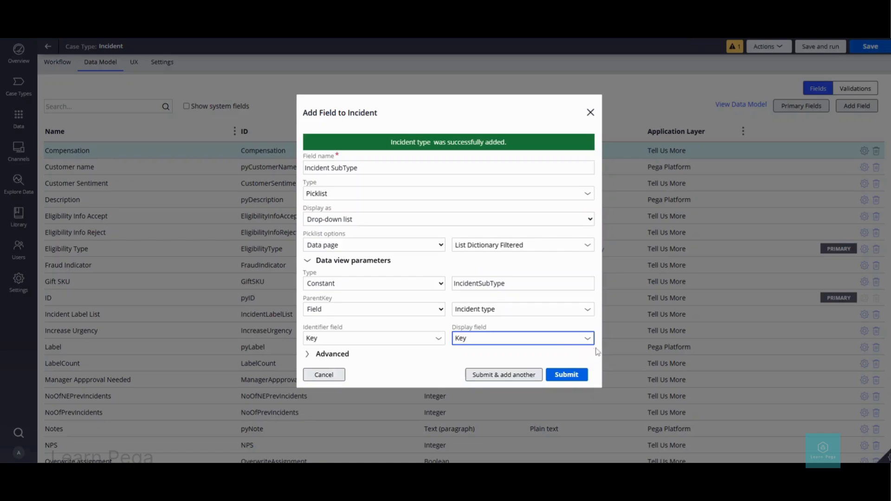
click(558, 379)
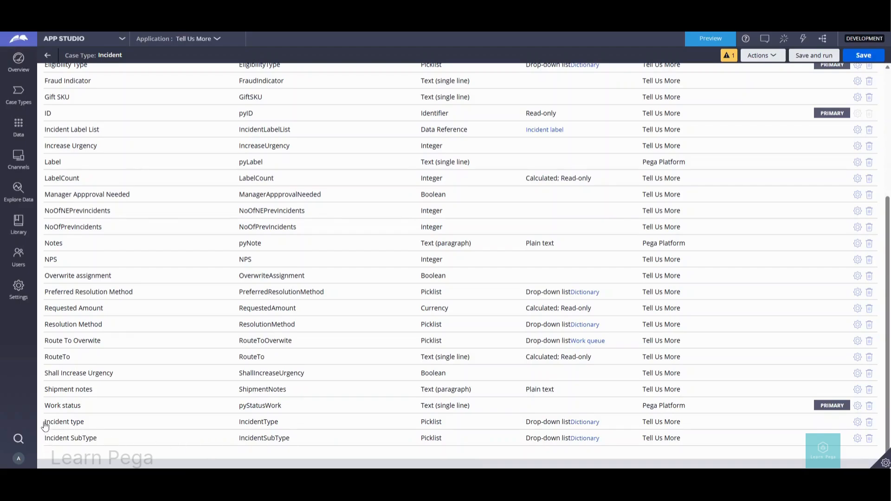
- Open the Determine Category form view of the Incident case type for editing
scroll(88, 260, up, 5)
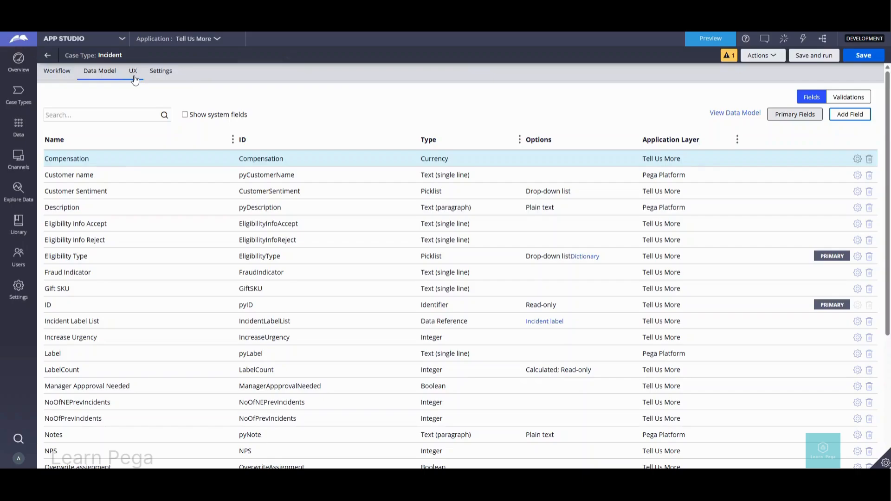
click(133, 78)
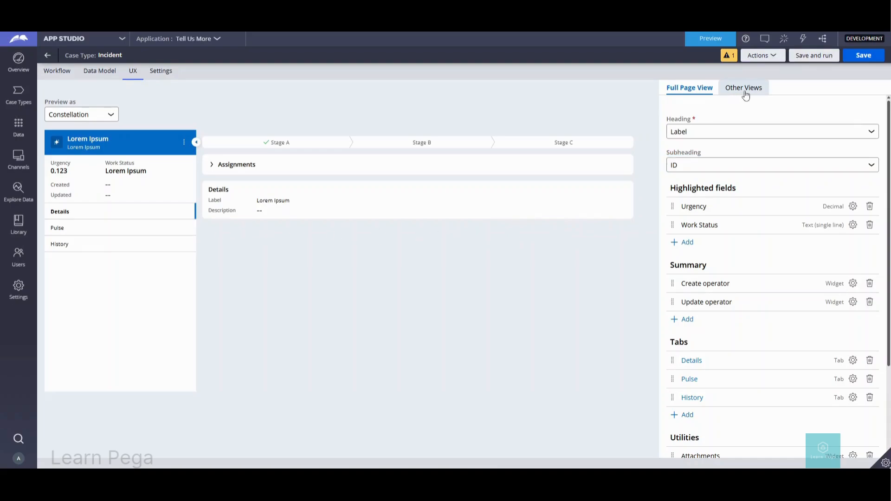
click(746, 94)
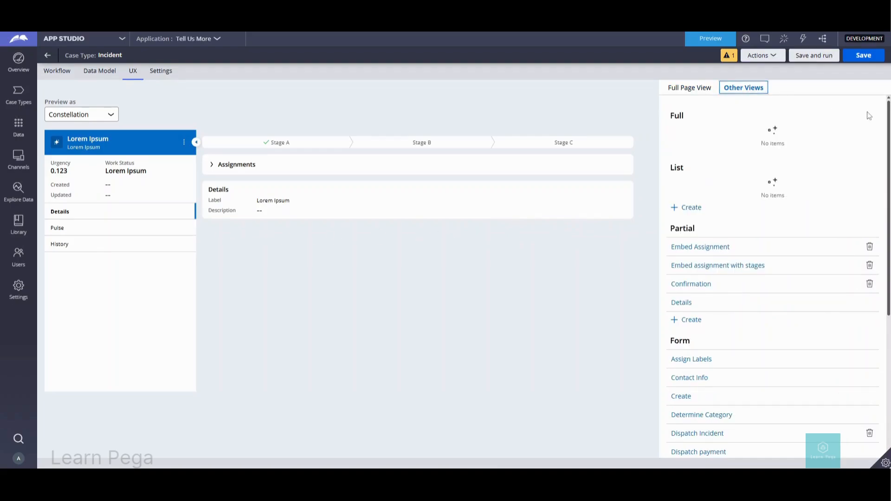
drag(889, 107, 889, 162)
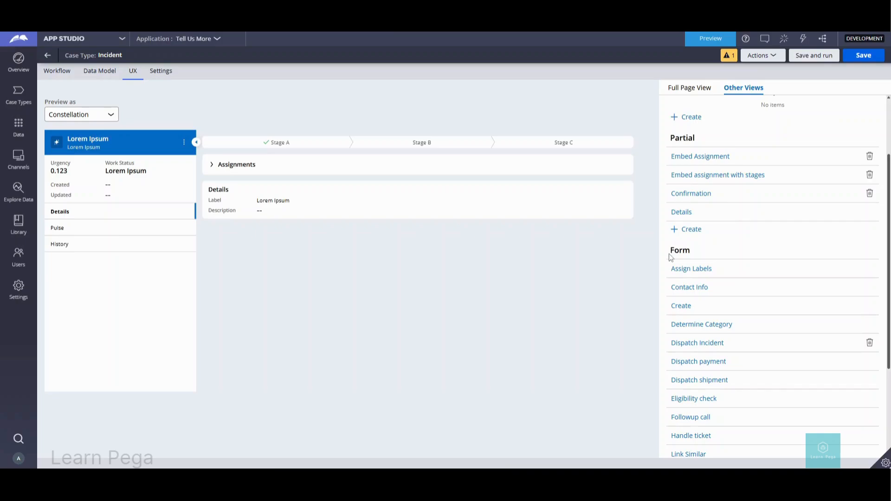
scroll(708, 294, down, 1)
click(708, 294)
- Add the Incident type and Incident SubType fields to the Determine Category view, placing Incident type above Incident SubType
click(682, 370)
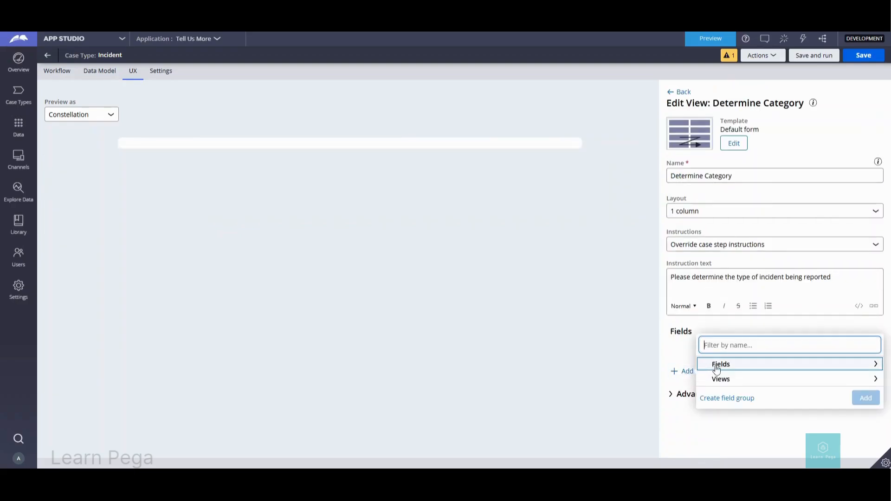
click(760, 366)
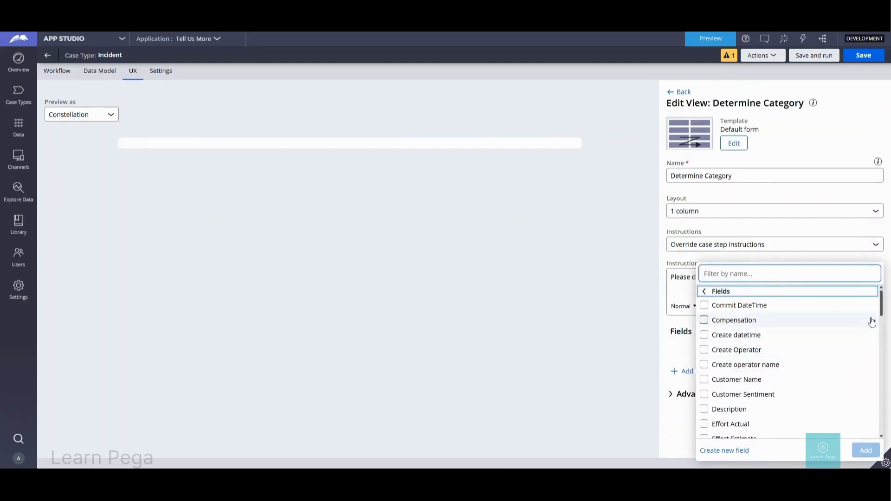
drag(880, 301, 879, 353)
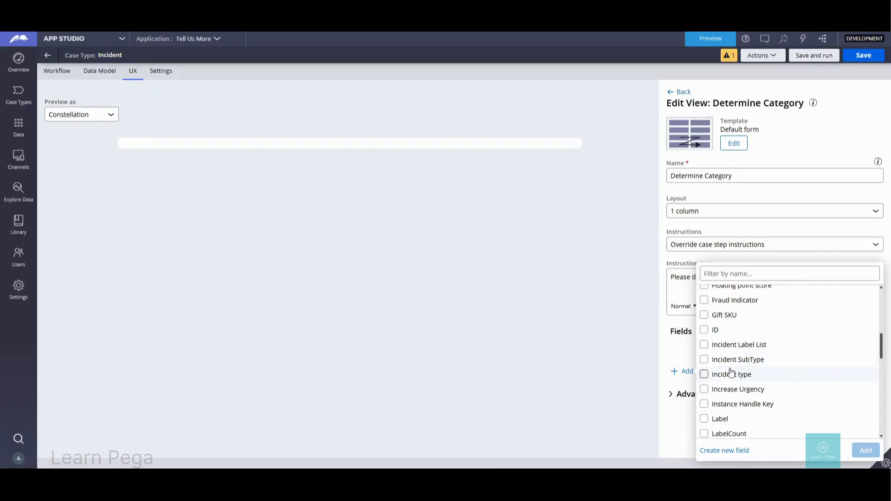
click(704, 374)
click(705, 361)
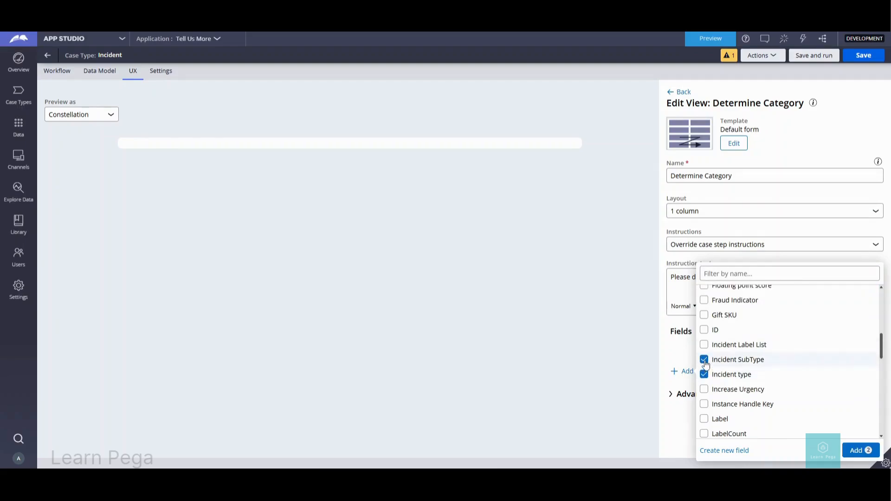
click(863, 450)
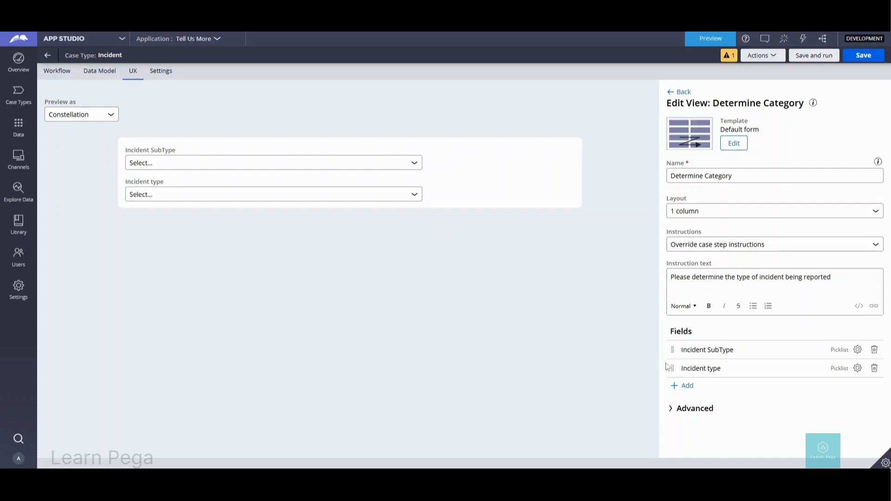
drag(672, 368, 670, 346)
- Configure the Incident type field in the view as always required and save its settings
click(858, 352)
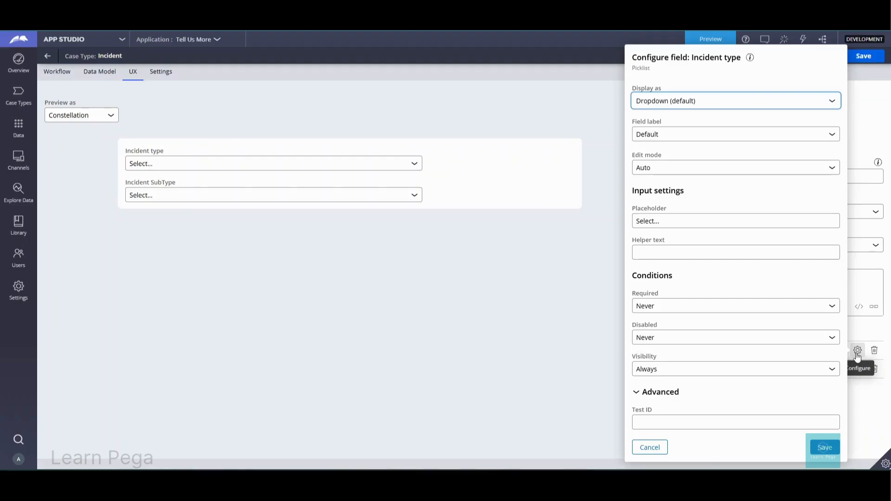
click(829, 309)
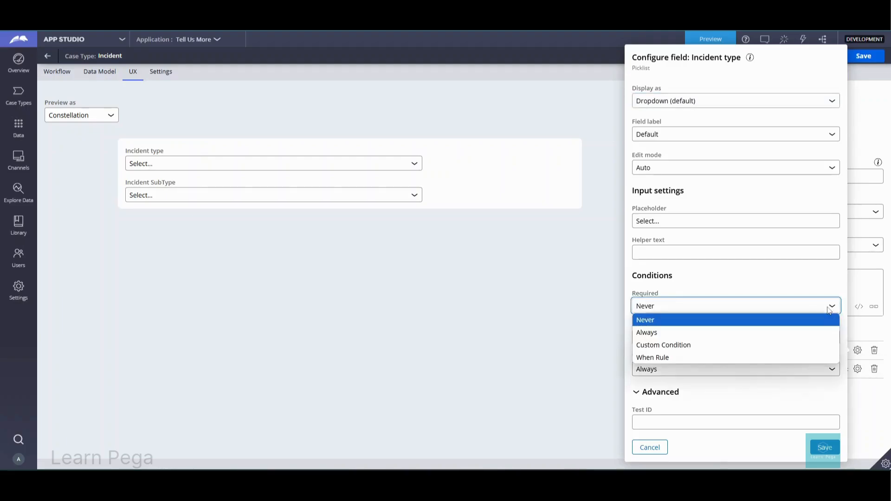
click(662, 334)
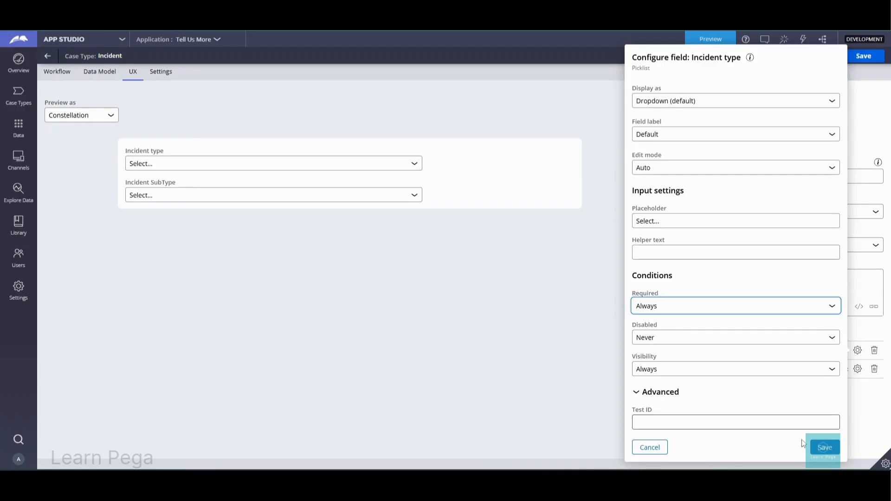
click(824, 449)
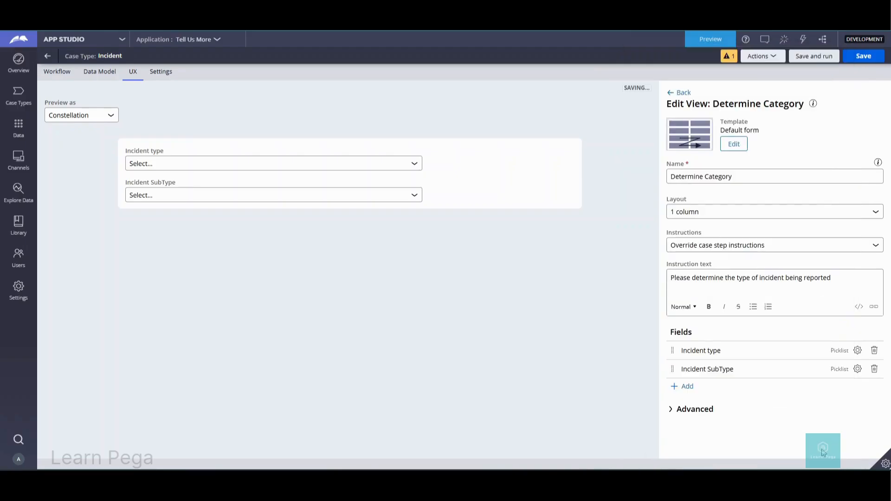
- Set the Required condition of the view's Incident SubType field to Always
click(858, 370)
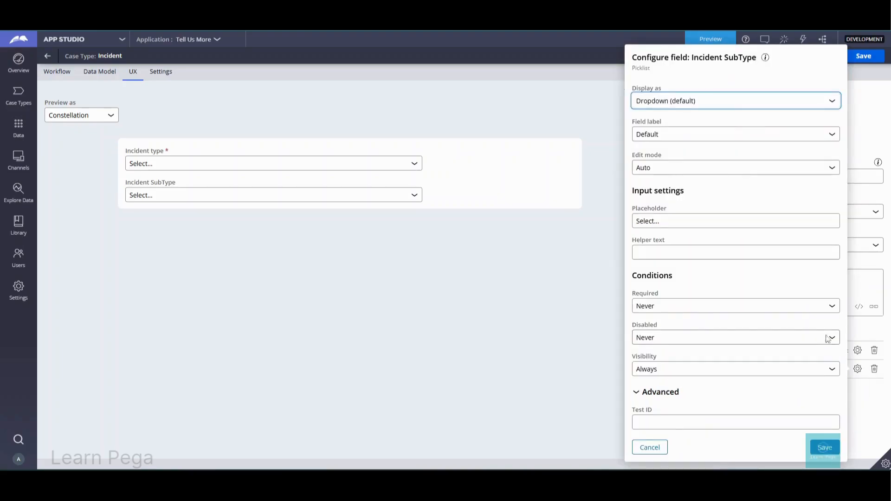
click(824, 309)
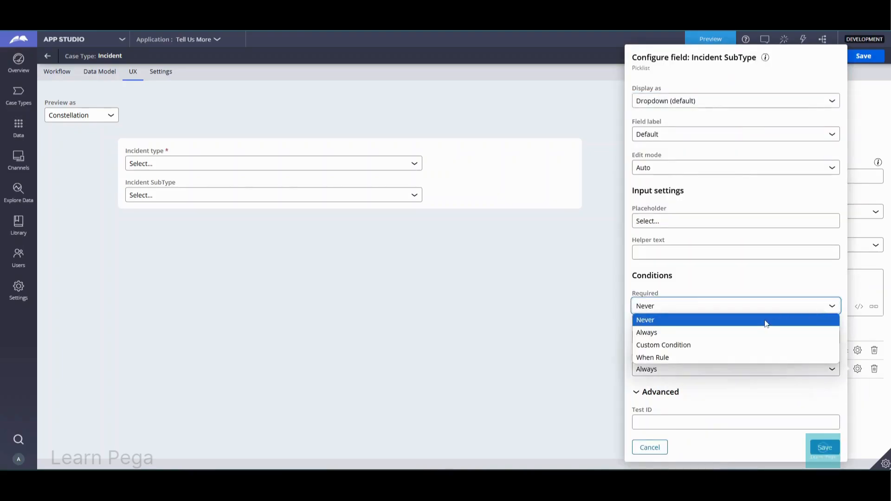
click(726, 334)
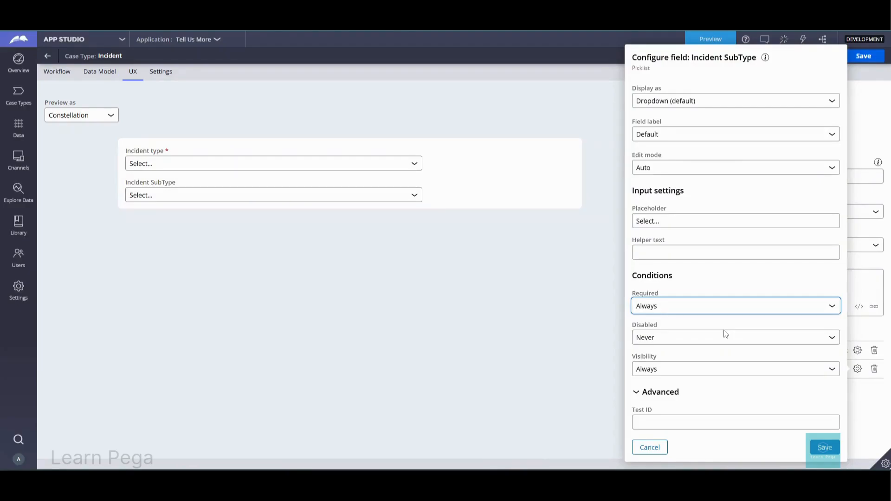
- Give Incident SubType a custom visibility condition of Incident type is not null, and save the field configuration
click(835, 371)
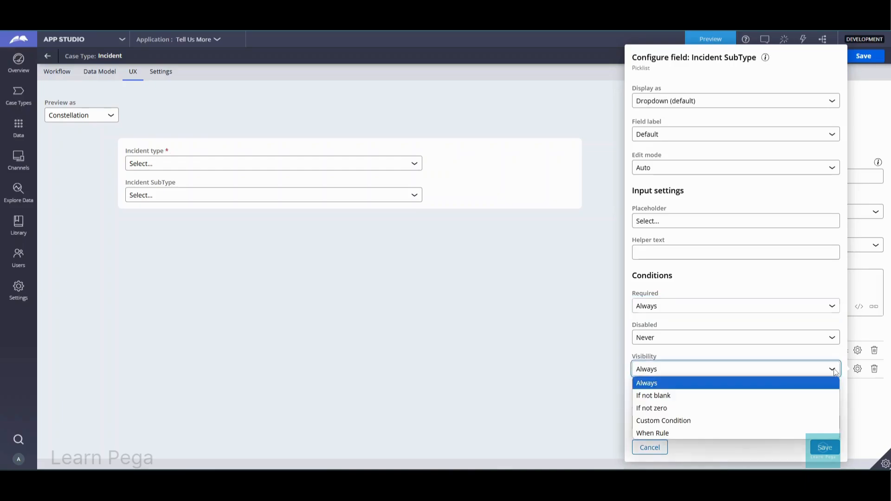
click(829, 421)
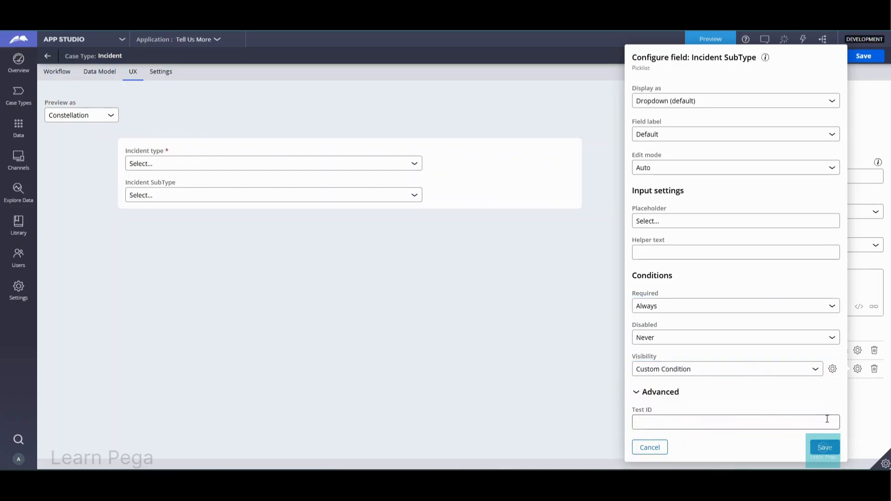
click(833, 370)
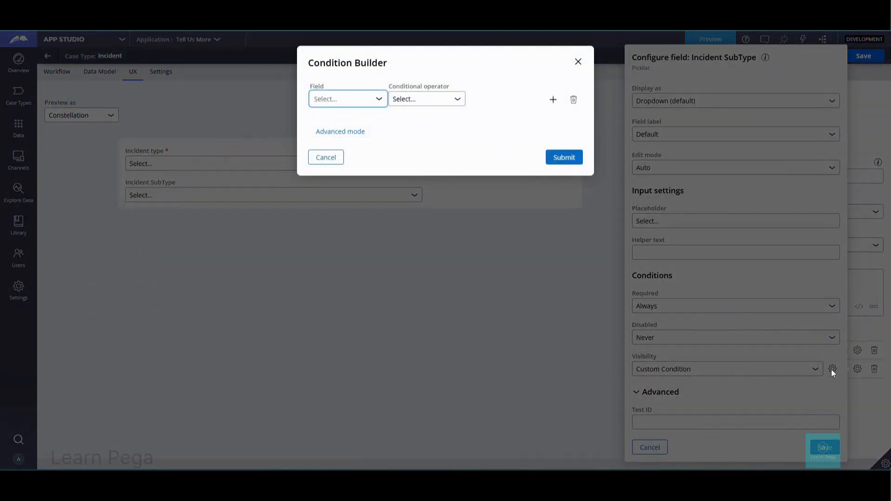
click(355, 185)
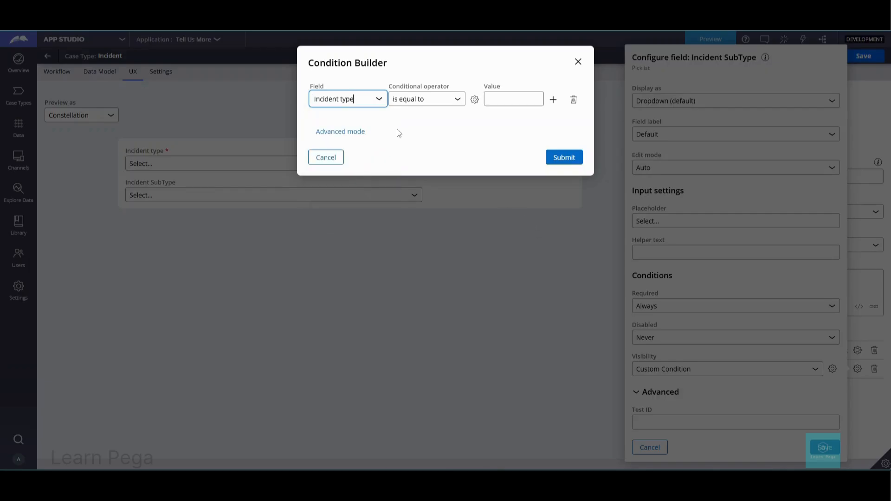
click(451, 104)
click(421, 251)
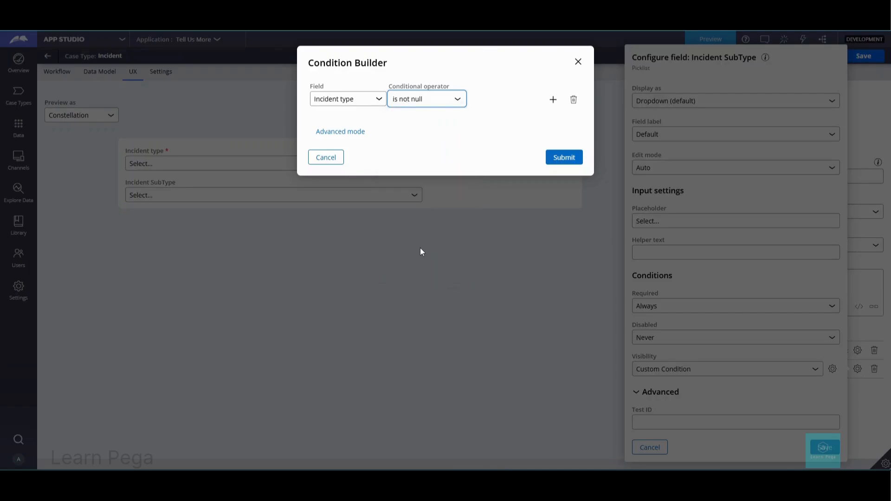
click(560, 160)
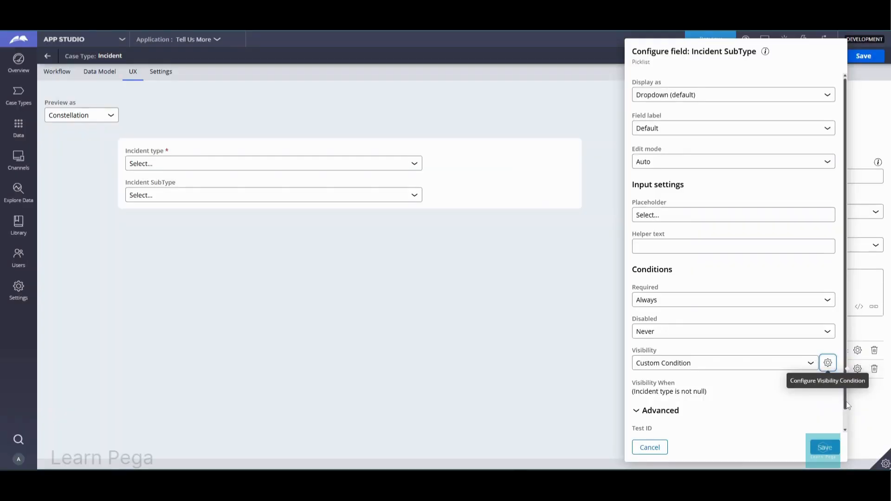
click(825, 448)
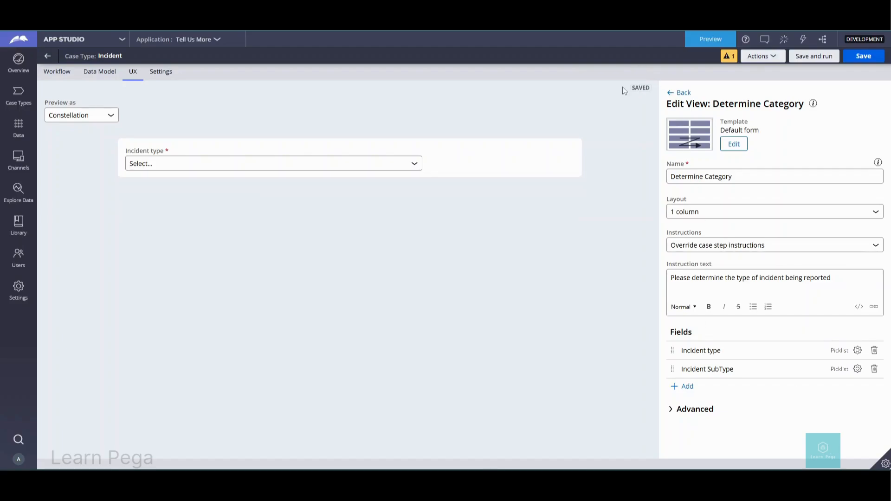
- Set the view's instructions to Override case step instructions with the text "Please select type and subtype of your incident"
drag(622, 88, 649, 88)
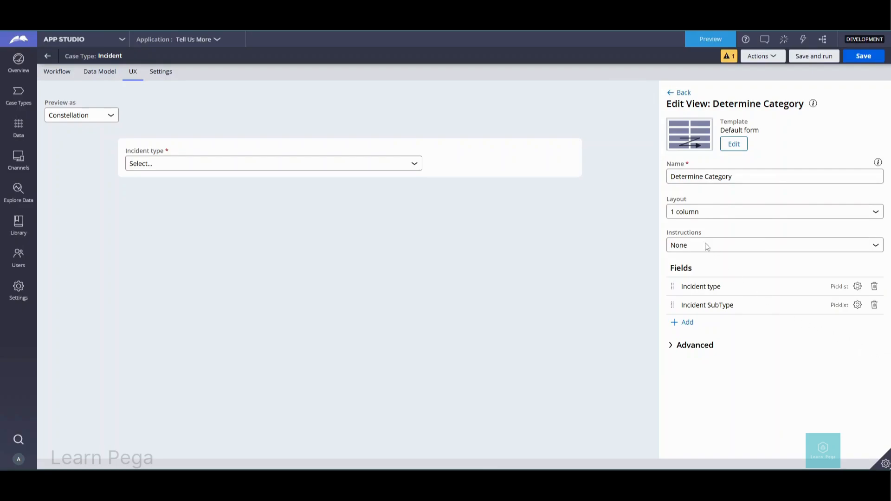
drag(665, 238, 701, 235)
click(704, 237)
click(873, 247)
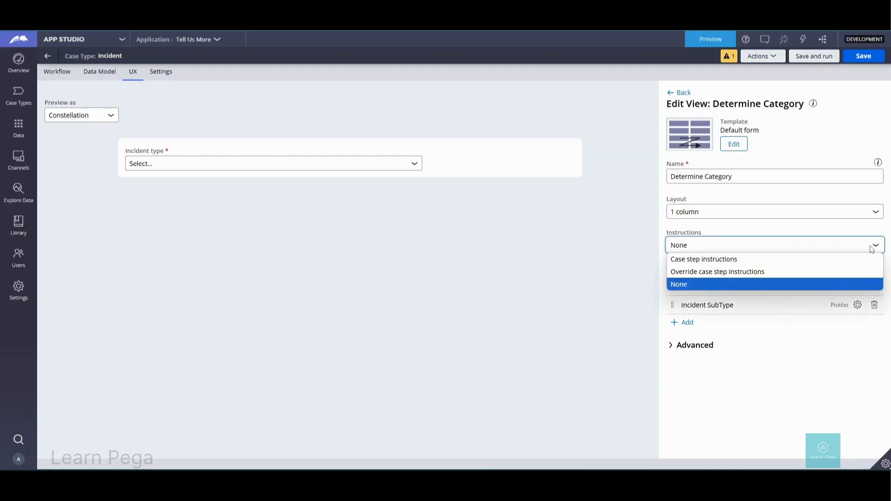
click(714, 277)
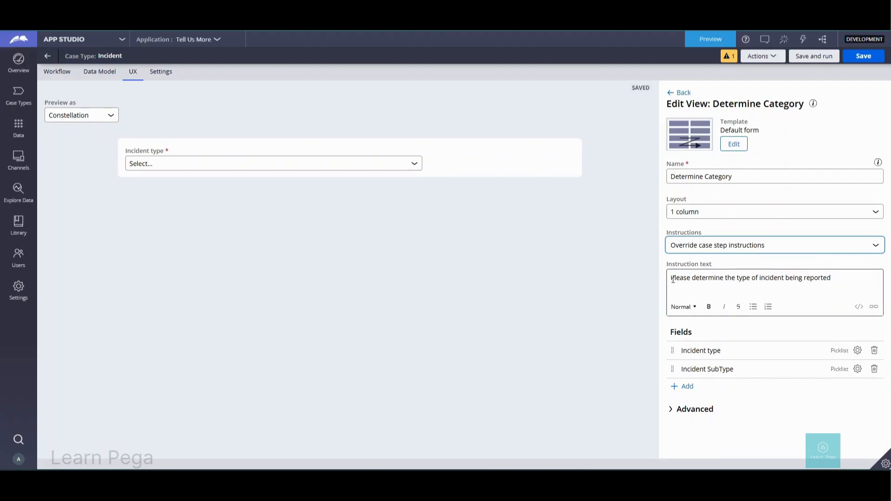
drag(673, 279, 833, 281)
text(Please select type and subtype of your incident)
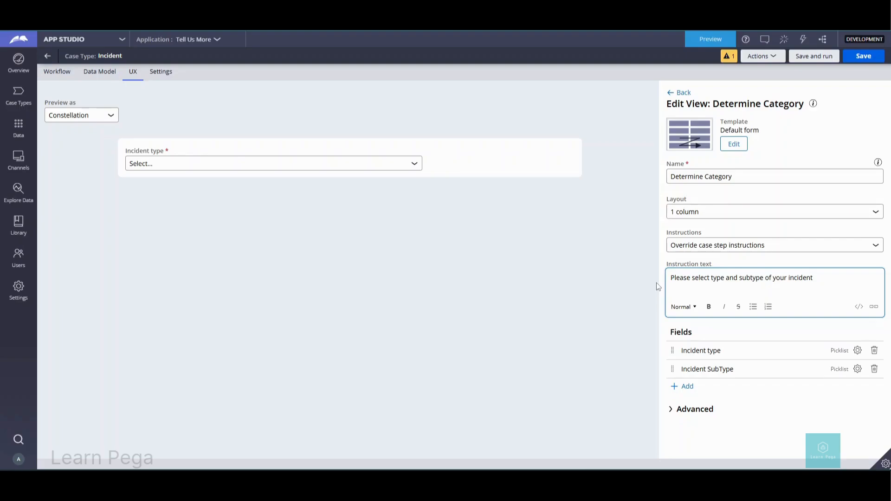
click(656, 283)
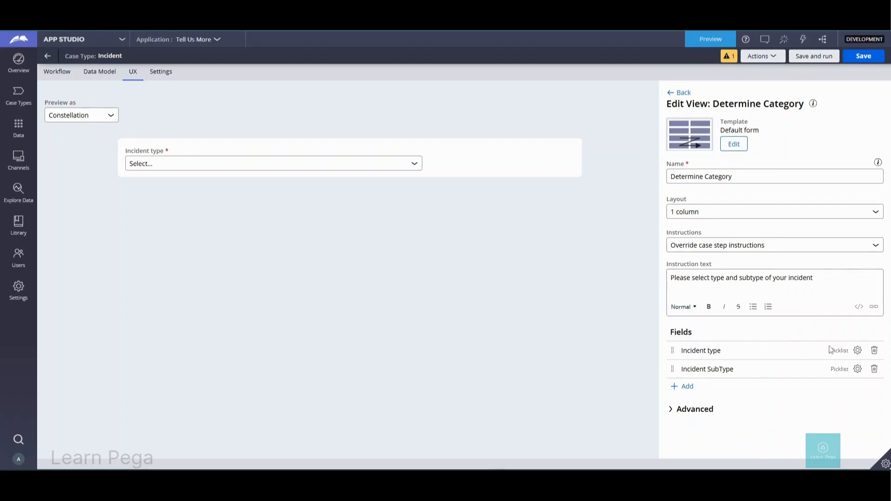
- Set Incident type's helper text to "Select category of your incident. Is it related to a purchased product or requested service?" and save the field configuration
click(858, 351)
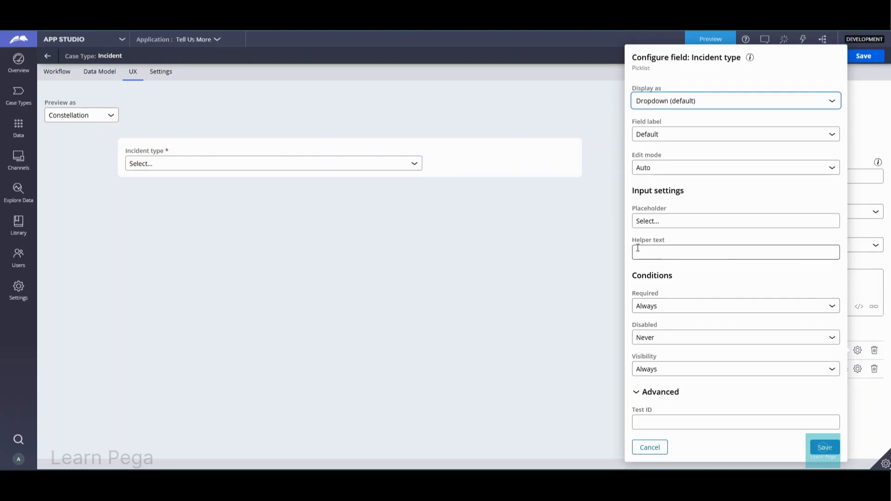
drag(632, 240, 668, 247)
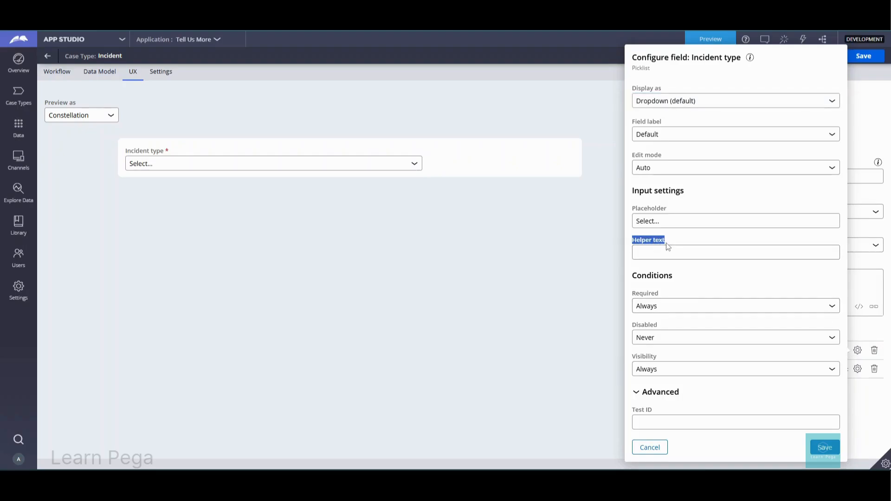
click(642, 253)
key(ctrl+v)
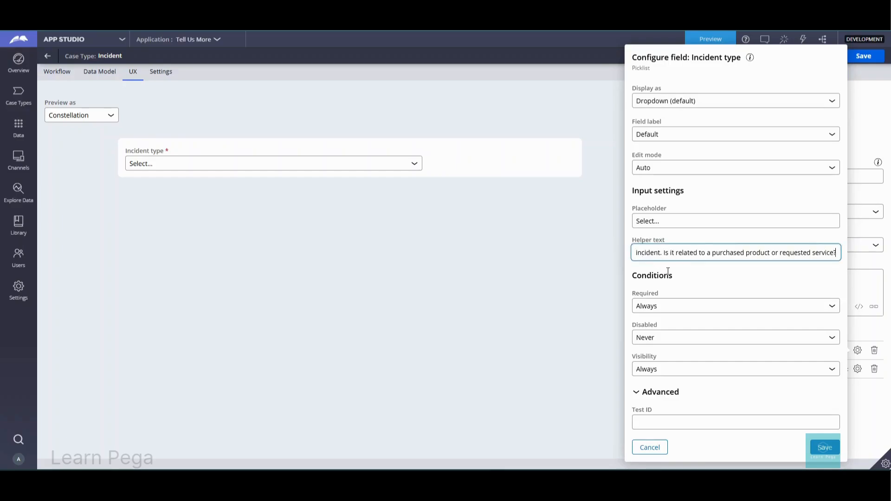
click(694, 280)
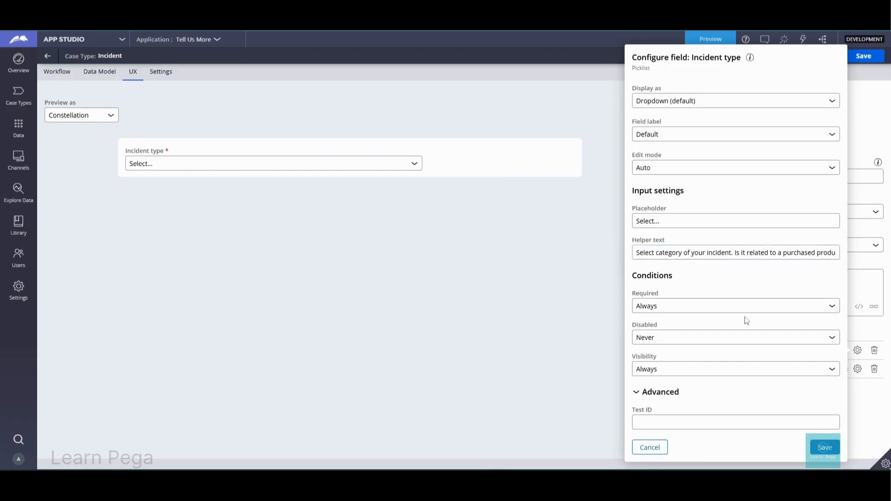
click(825, 448)
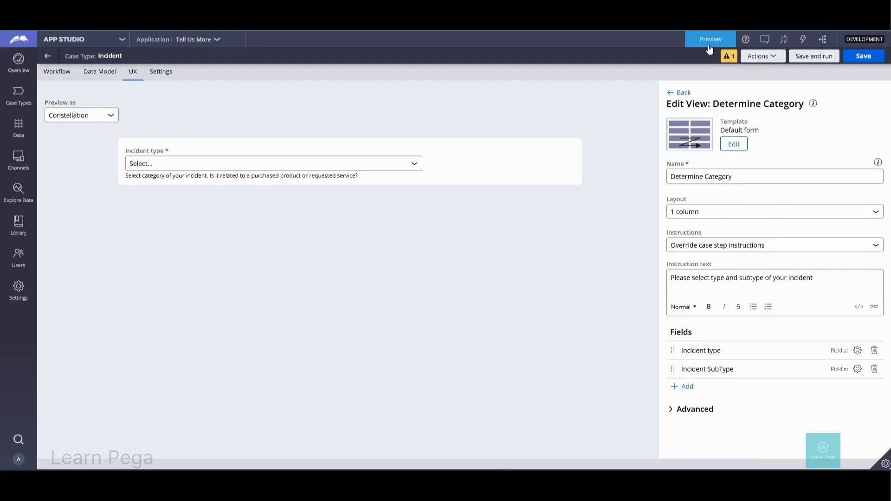
- Preview the application, start a new Incident case, and try to advance with Incident type left blank
click(710, 41)
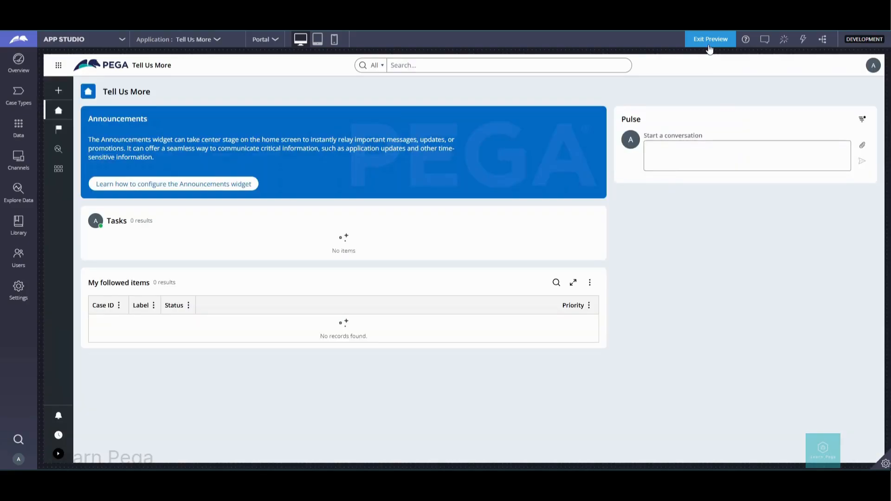
click(59, 91)
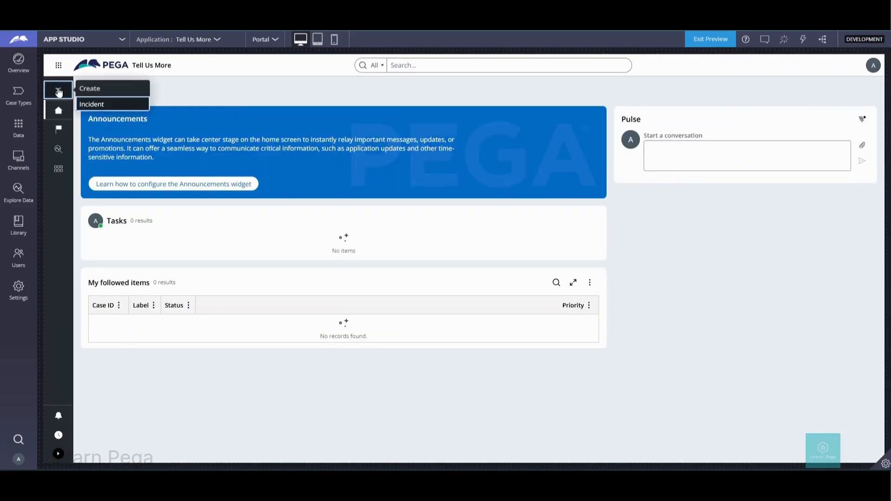
click(93, 105)
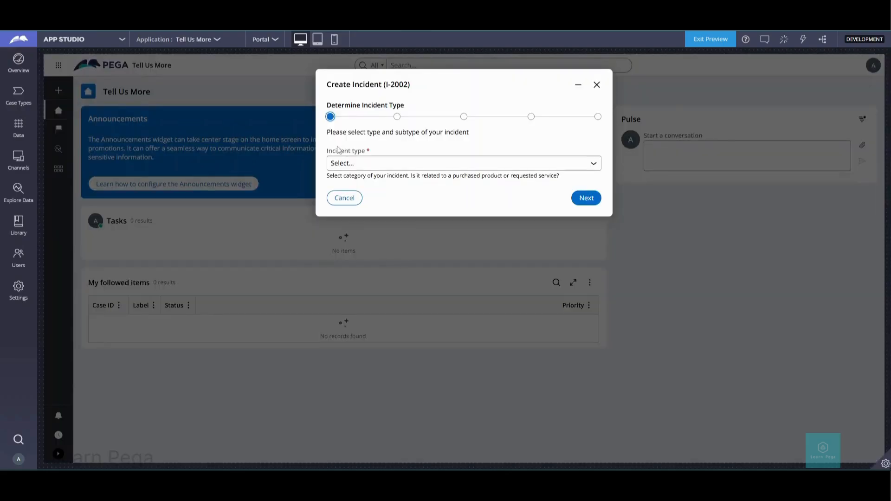
click(586, 200)
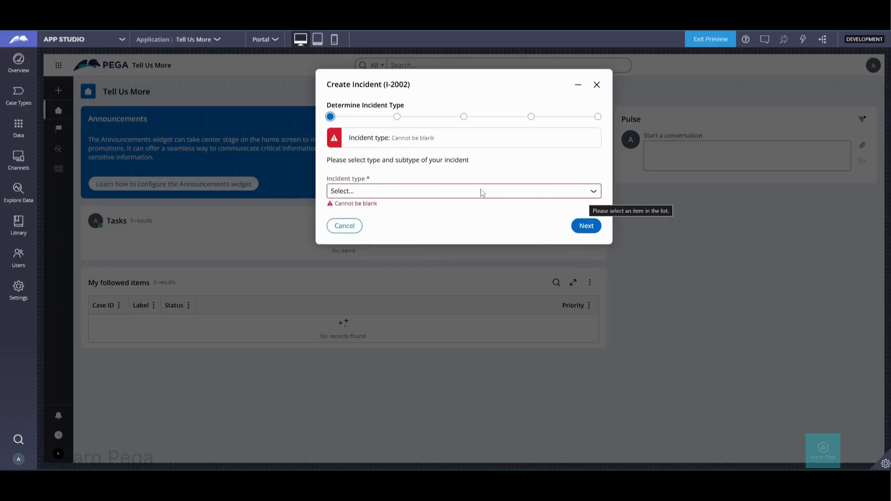
drag(350, 138, 456, 142)
click(456, 142)
- Set the case's Incident type to Customer service issue and try to advance with Incident SubType left blank
click(444, 194)
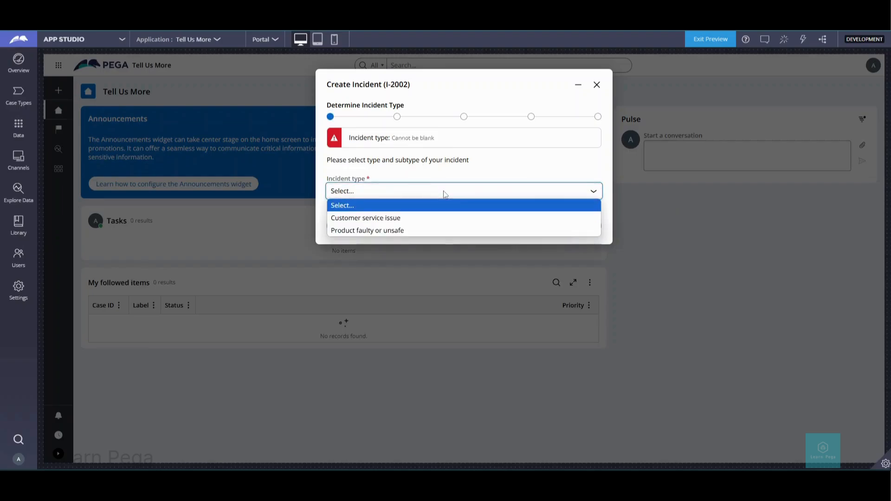
click(439, 218)
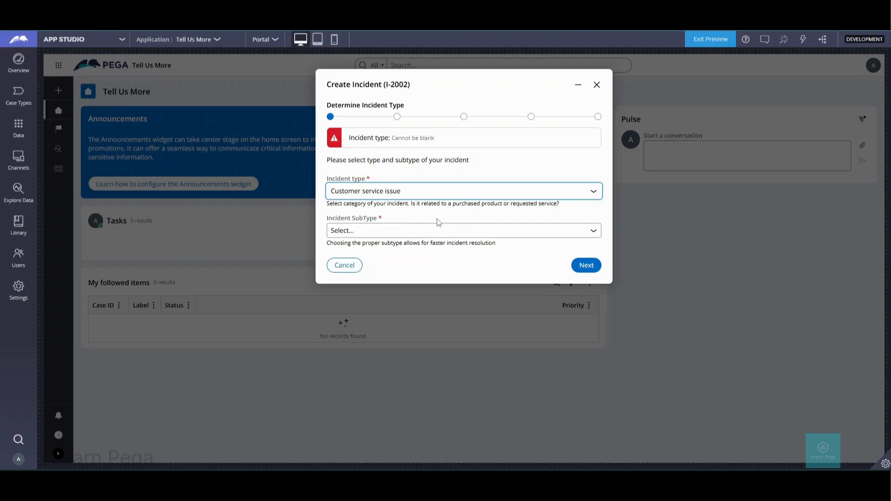
click(585, 265)
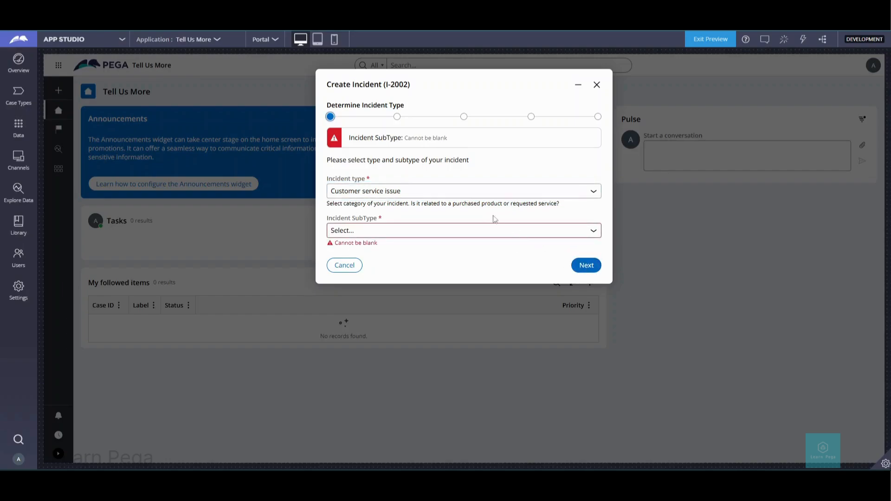
drag(399, 139, 460, 144)
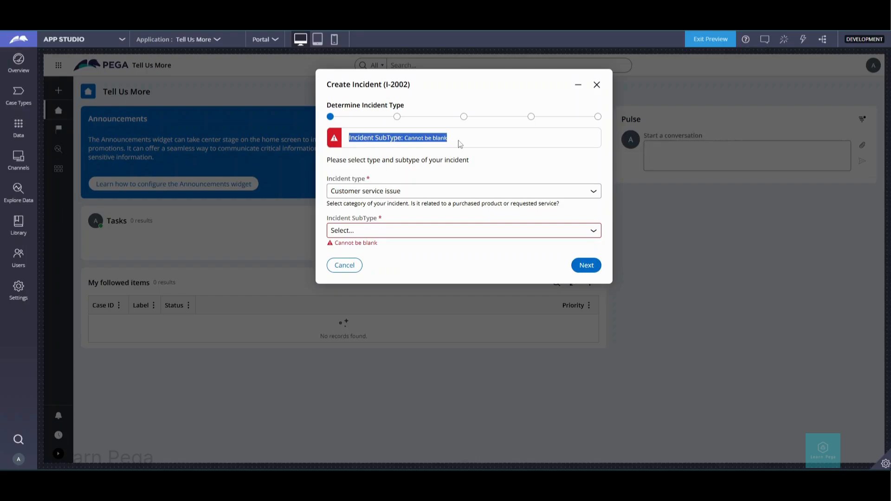
click(460, 144)
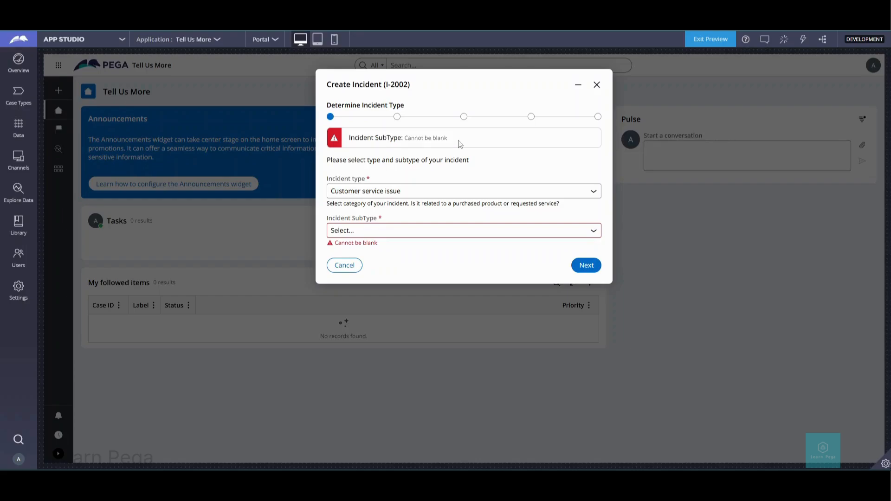
- Set Incident SubType to Complaint not handled as requested and advance the case to its next step
click(493, 232)
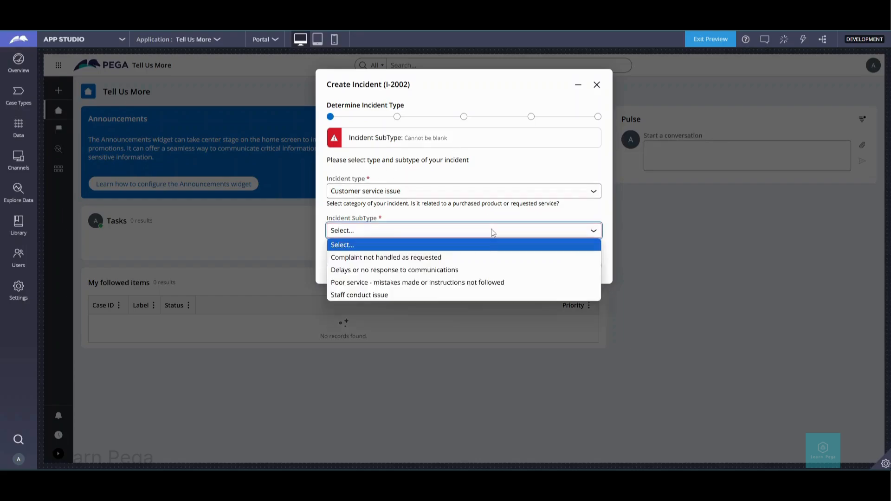
click(490, 258)
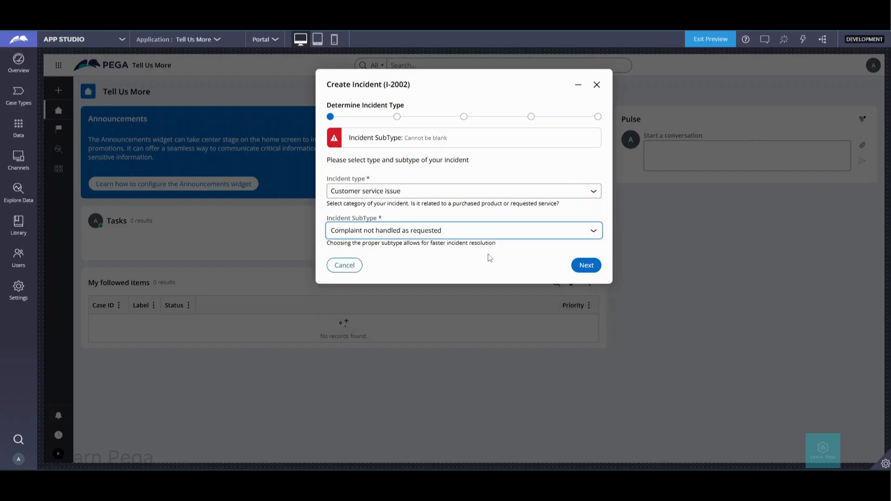
click(588, 267)
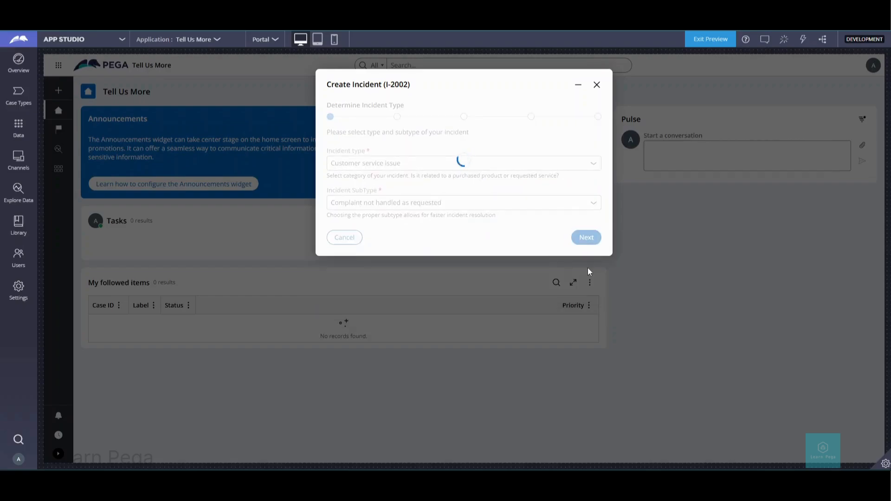